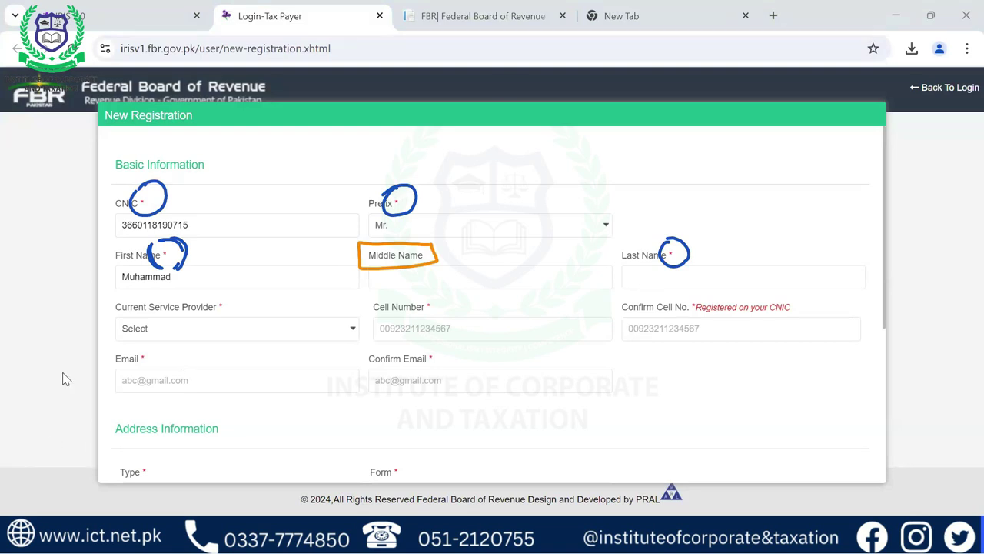
Choose Mobilink as the current service provider and start entering the mobile number.
left_click(284, 326)
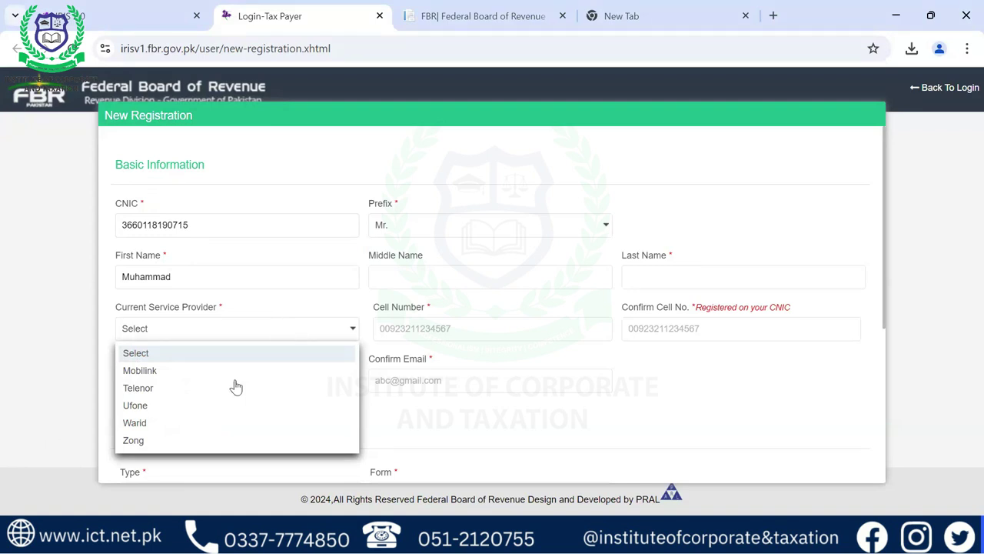
left_click(215, 370)
left_click(391, 331)
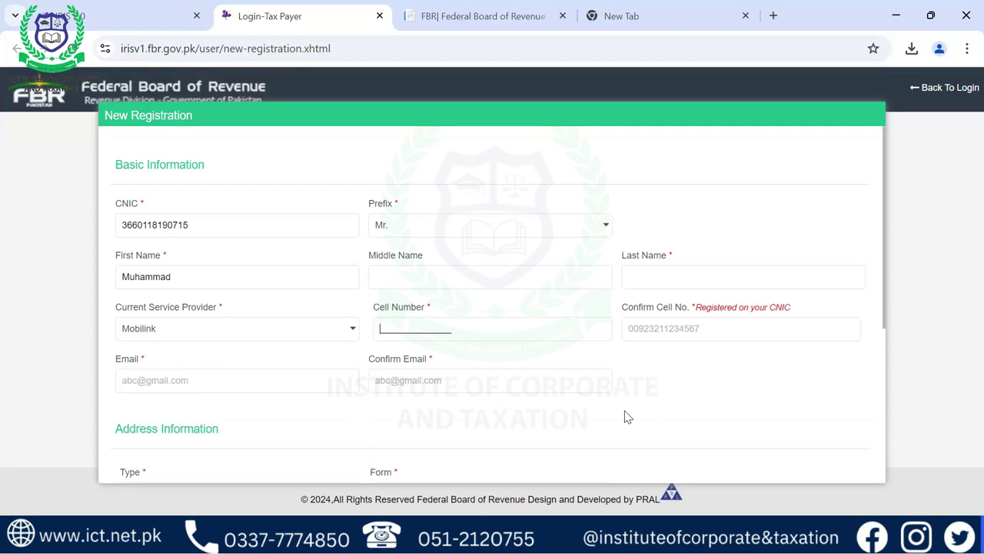
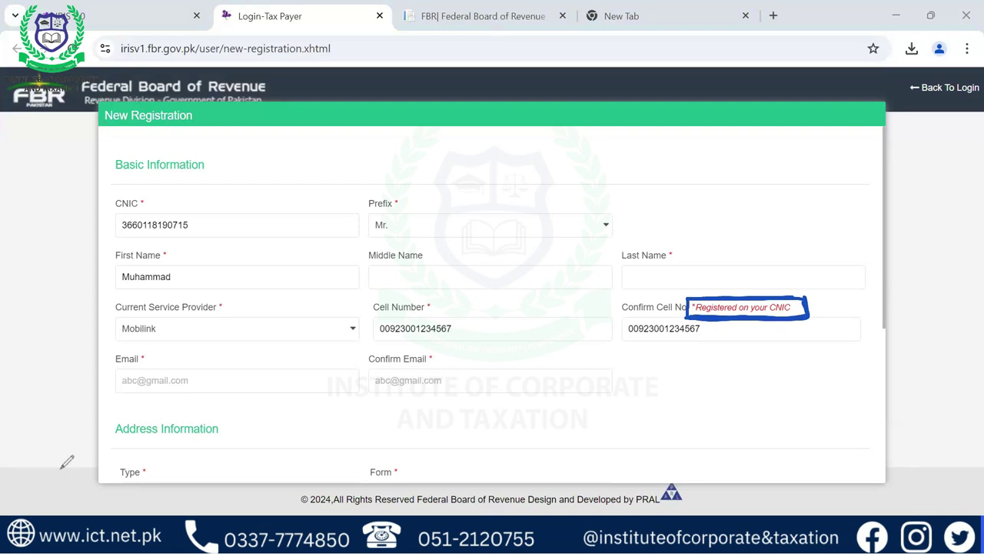
Enter the registrant's e-mail address in Email and Confirm Email, correcting a stray extra letter.
left_click(179, 380)
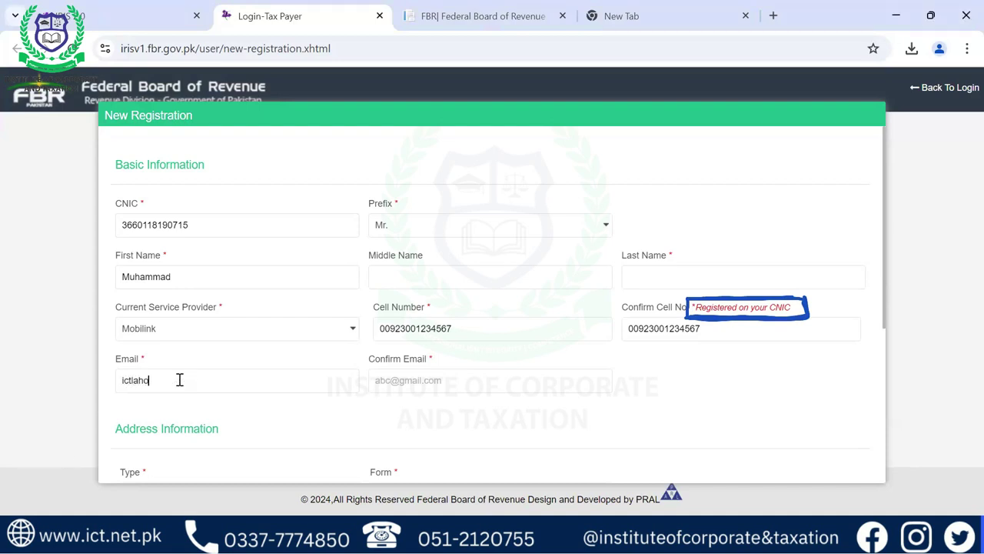
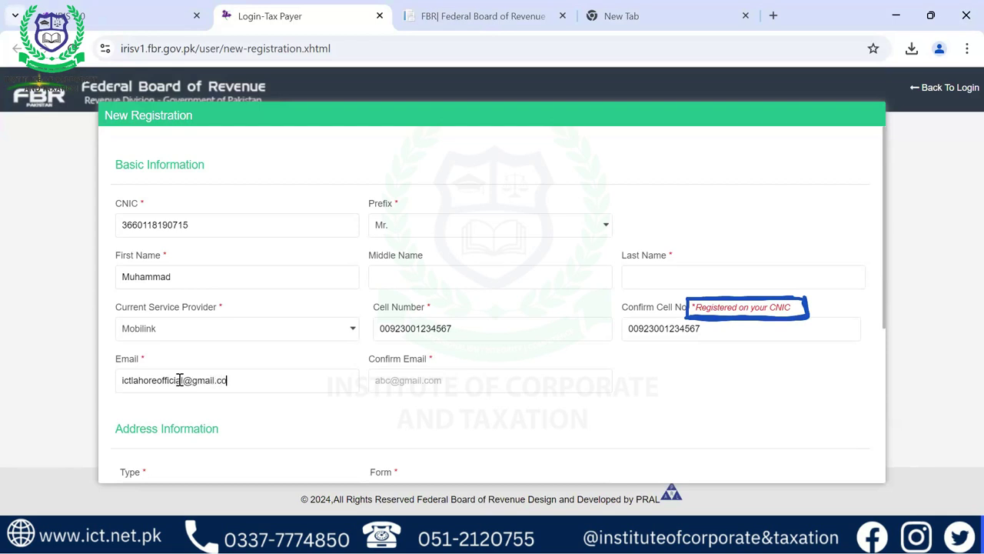
left_click(386, 382)
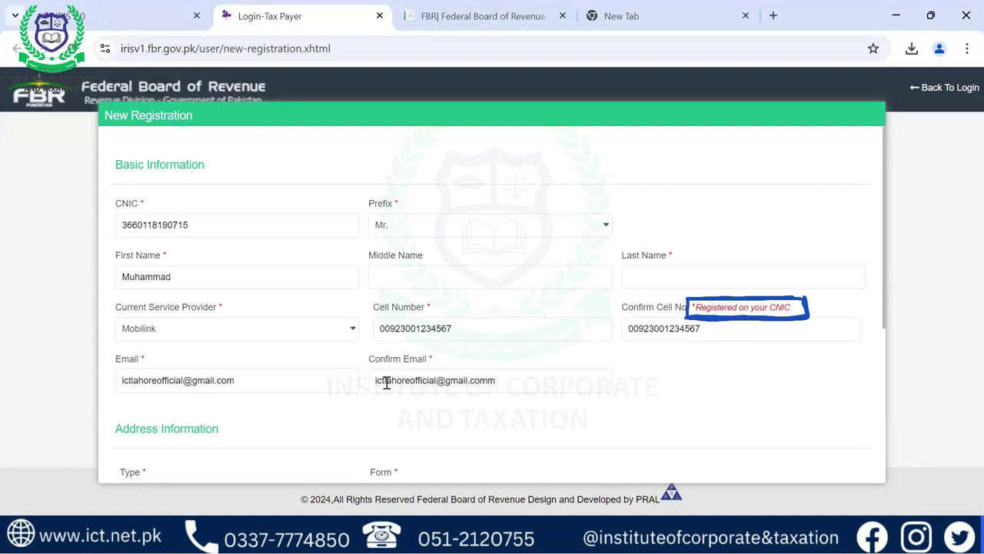
Set the address Type to Commercial Property and the Form to Office.
left_click_drag(886, 268, 898, 380)
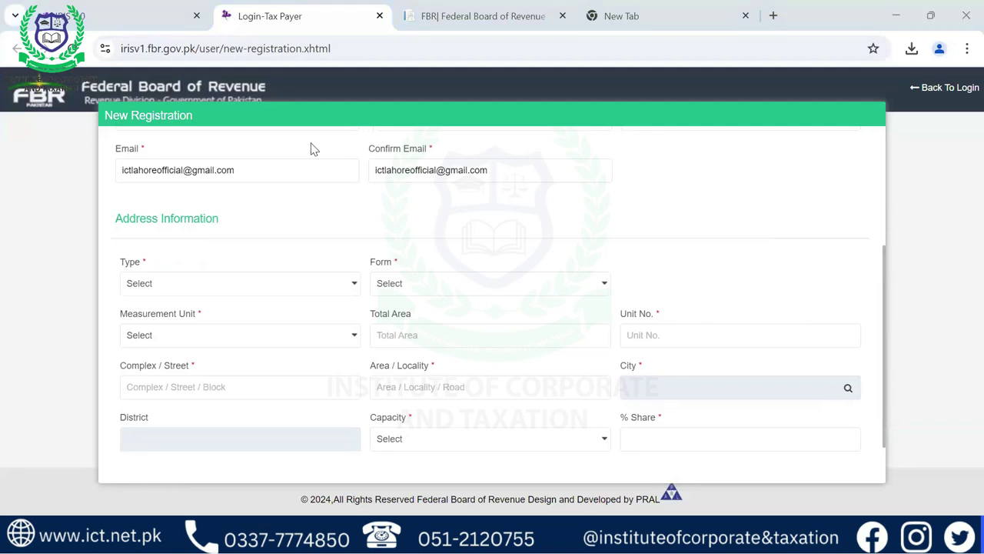
left_click(197, 290)
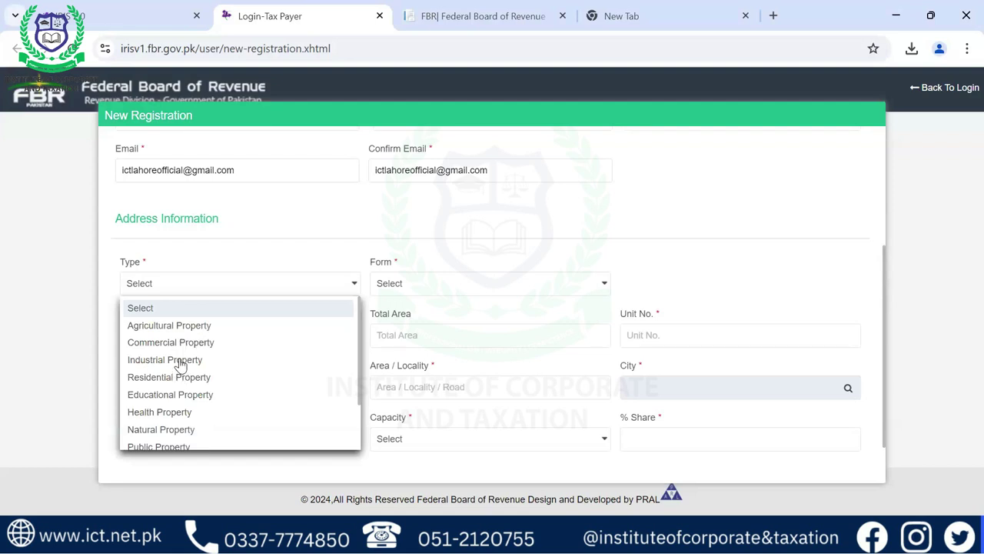
left_click(178, 343)
left_click(468, 285)
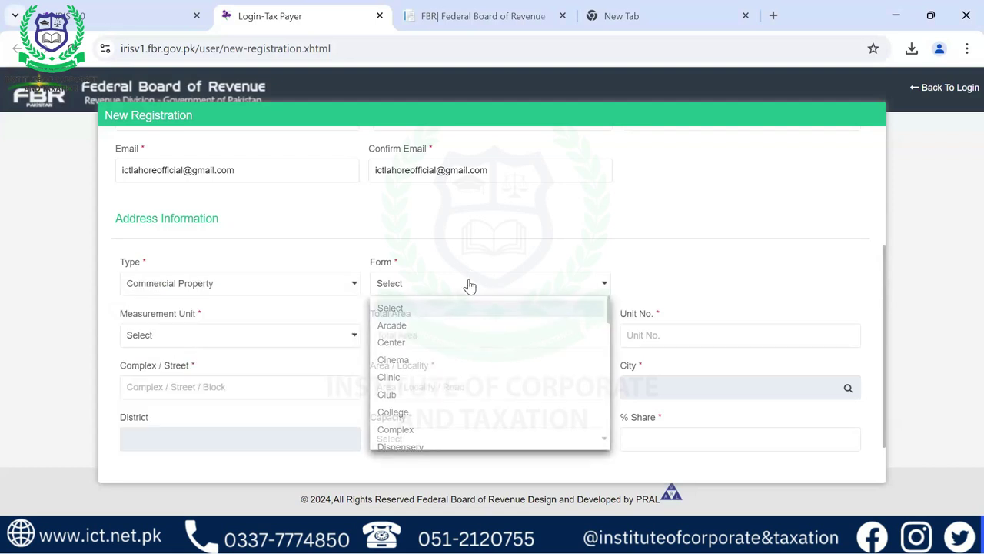
key("o")
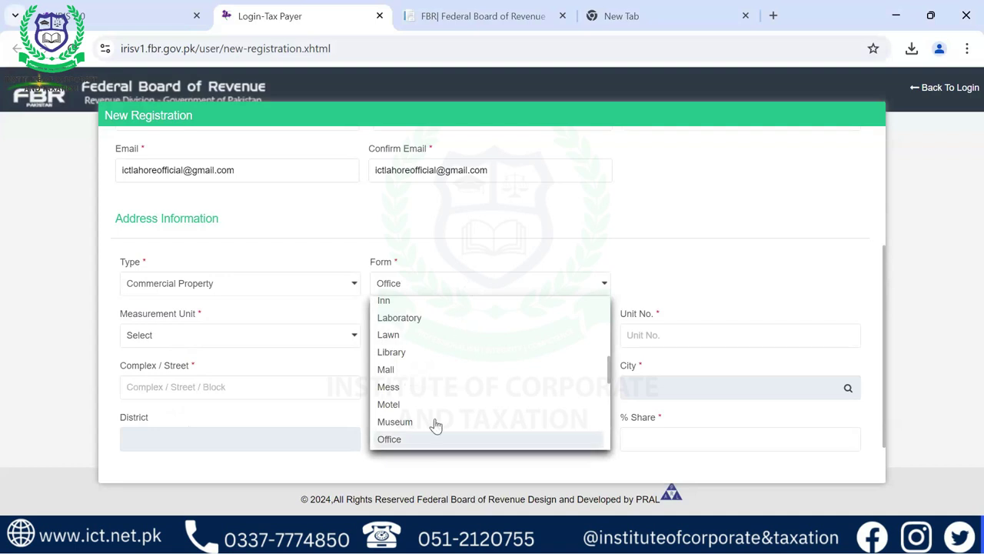
left_click(432, 440)
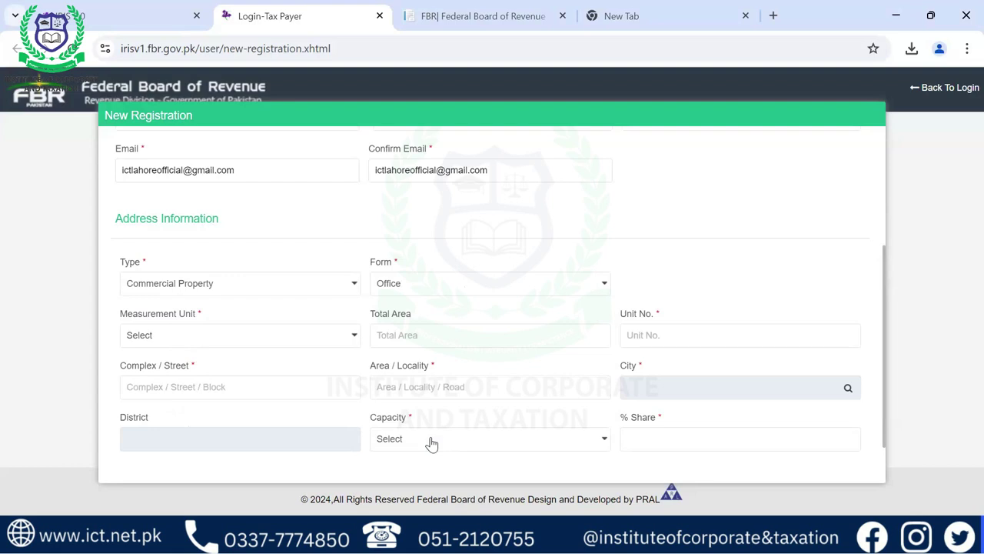
Choose a measurement unit and enter a property size of 10.
left_click(245, 339)
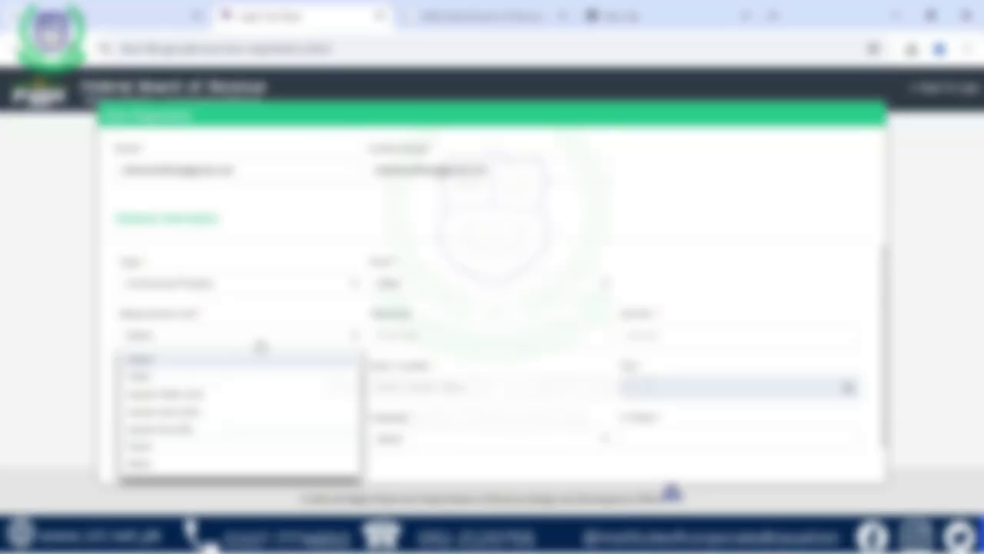
left_click(254, 339)
left_click(252, 337)
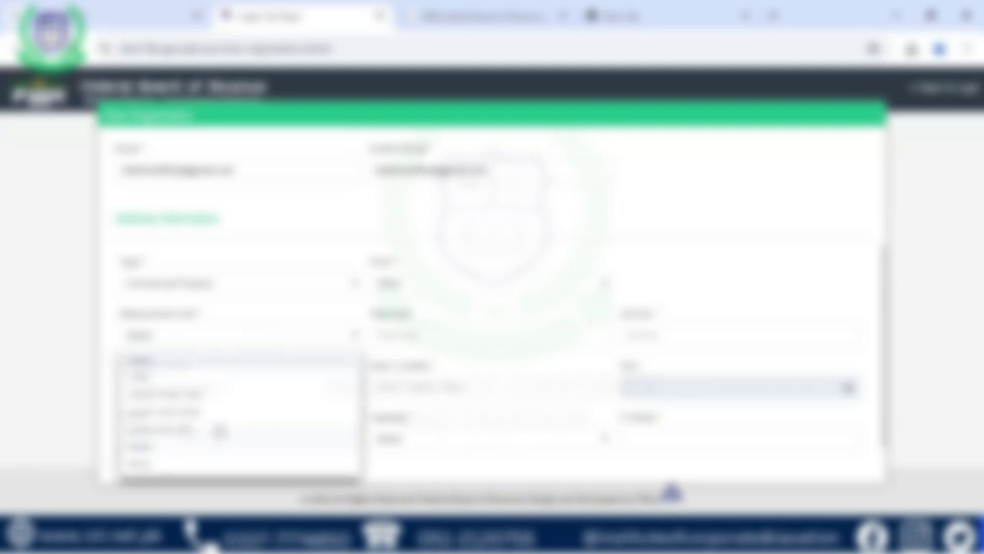
left_click(176, 378)
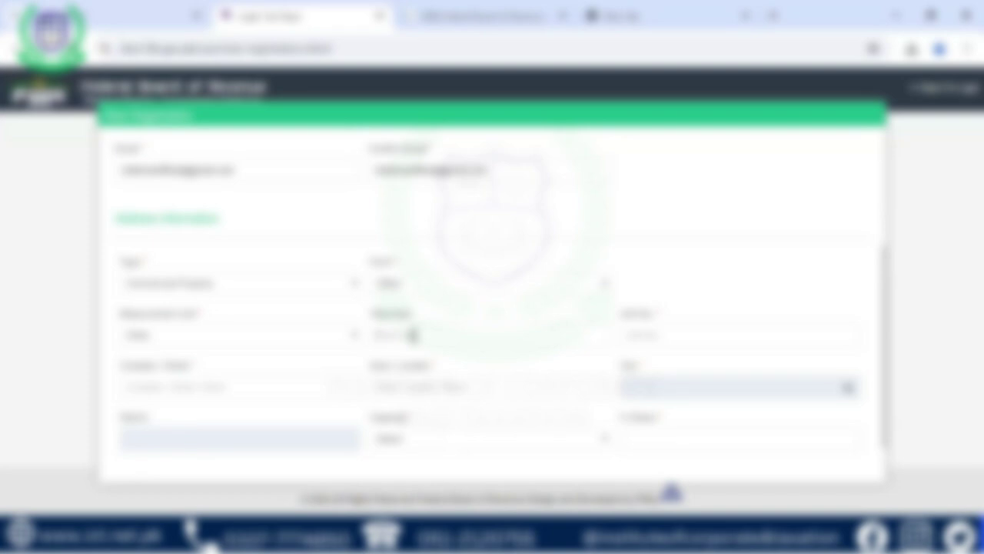
left_click(660, 333)
type("10")
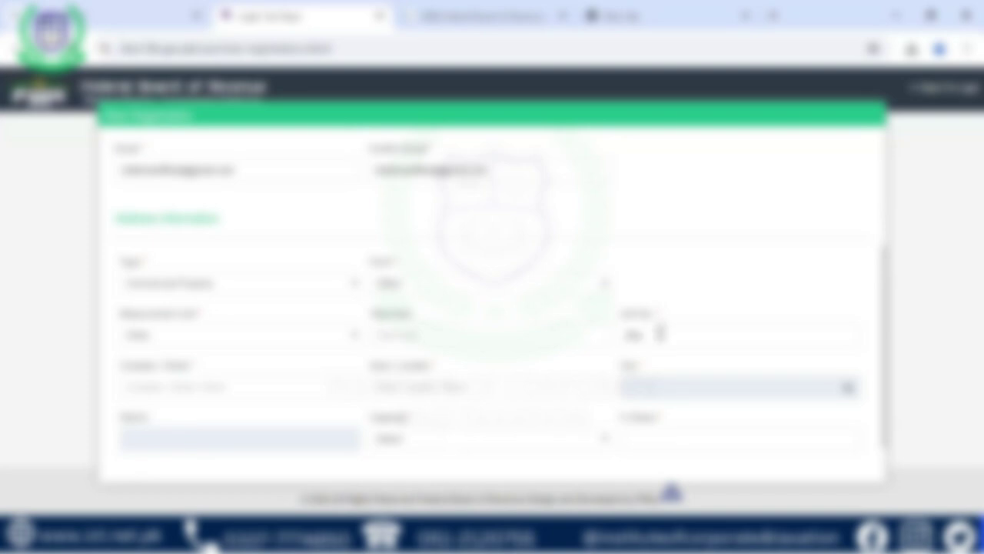
Enter 1000000 as Complex/Street and Southern as Area/Locality.
left_click(345, 387)
type("10")
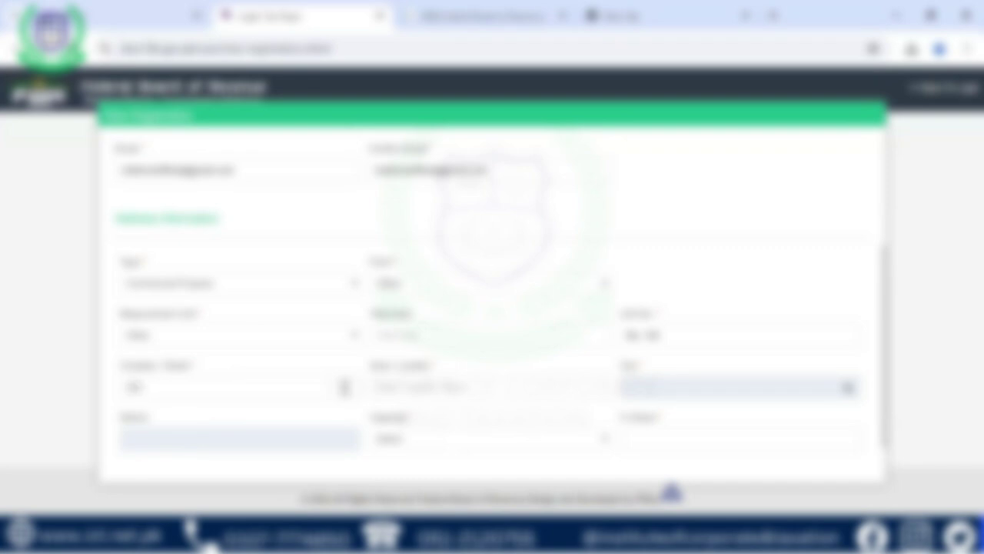
type("00000")
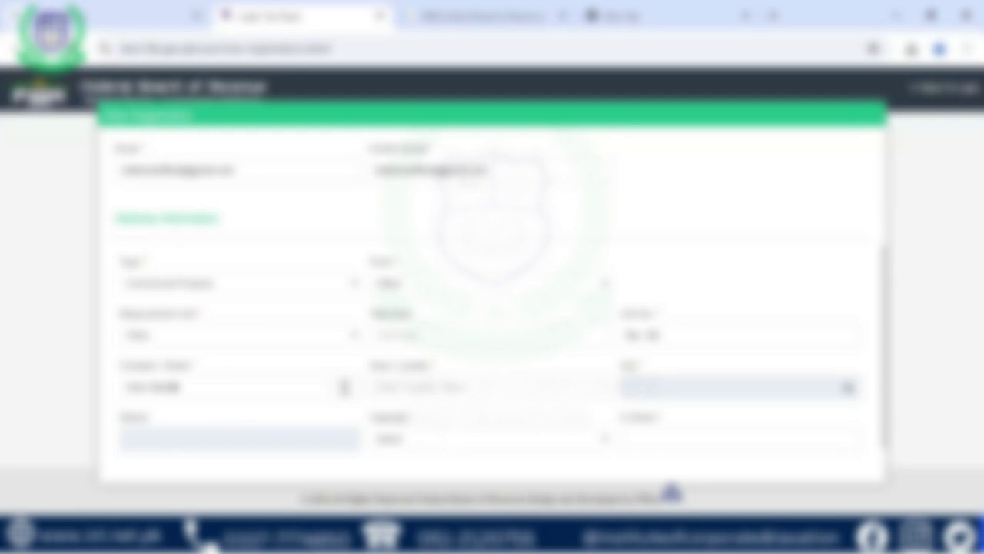
left_click(399, 387)
type("Sou")
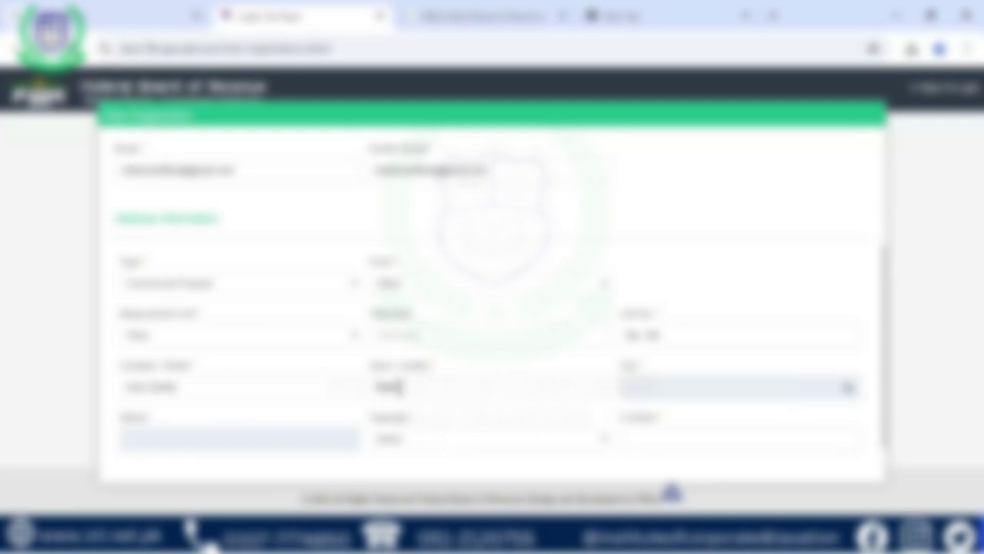
type("thern")
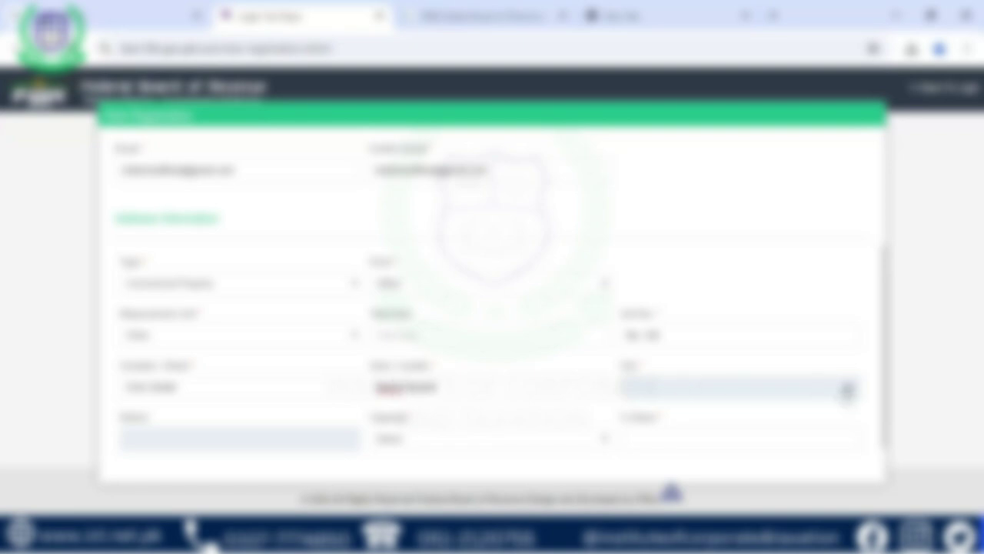
left_click(846, 390)
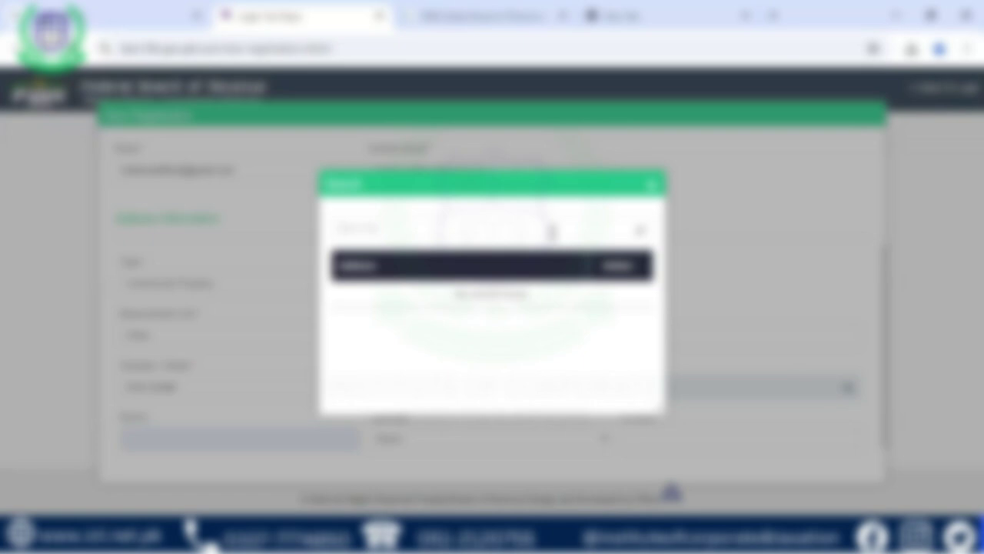
Search 'Lahore' in the location lookup and select the matching result to fill city fields.
type("Lahore")
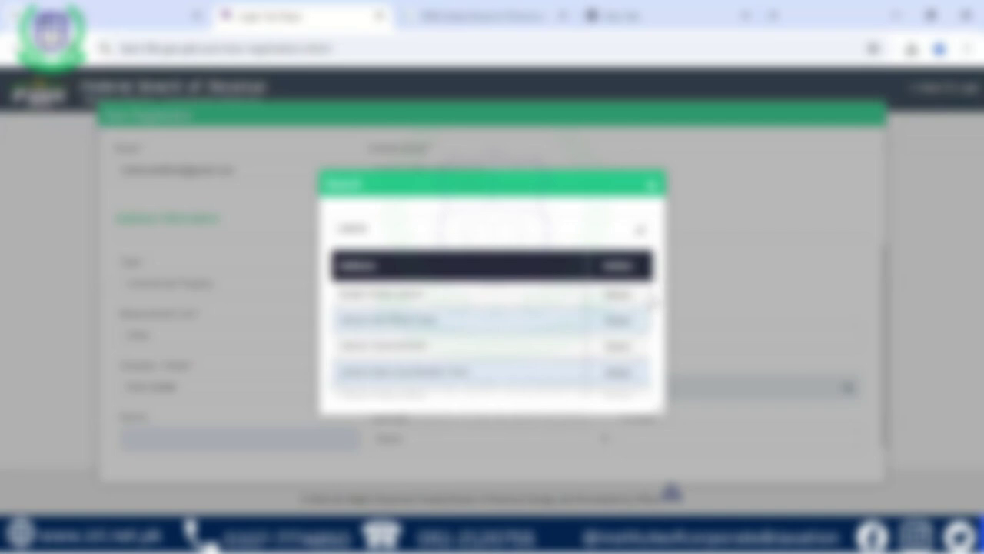
scroll(652, 301, "down", 2)
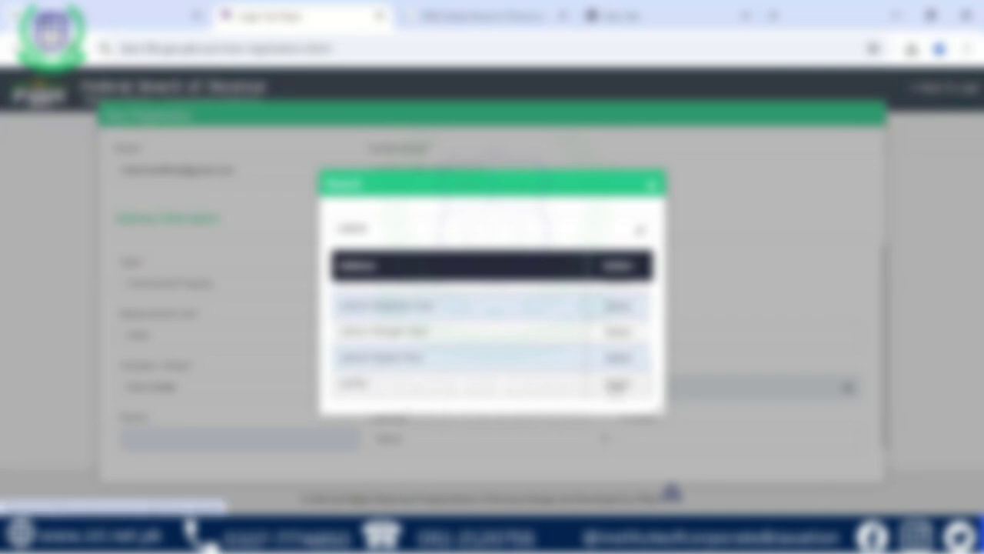
left_click(616, 389)
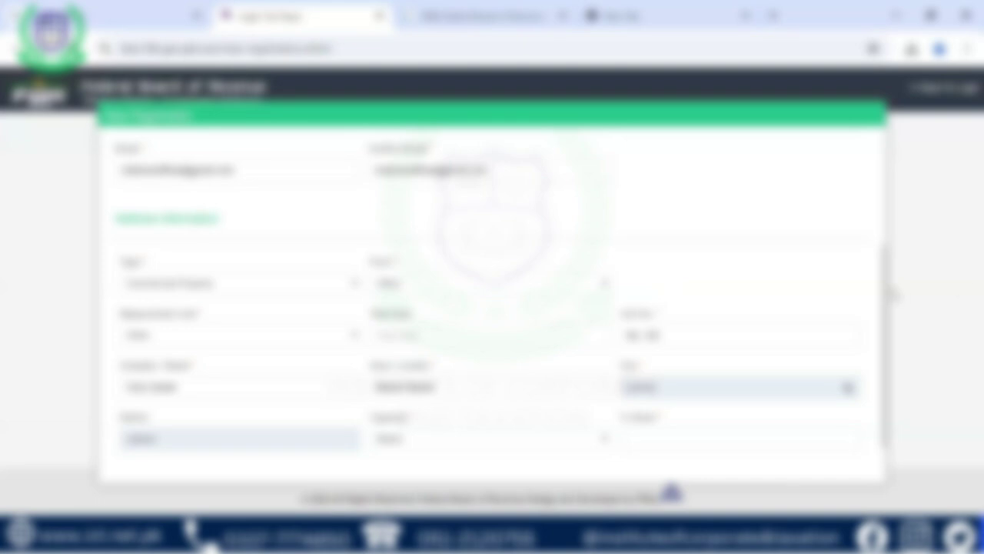
left_click_drag(892, 294, 884, 400)
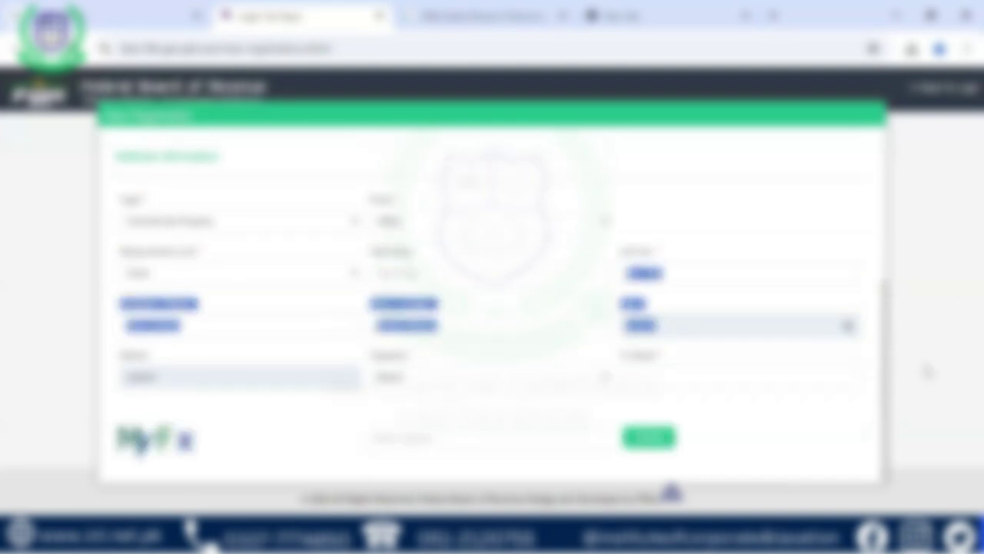
Set the address Taxpayer field to the Resident Taxpayer option.
left_click(927, 372)
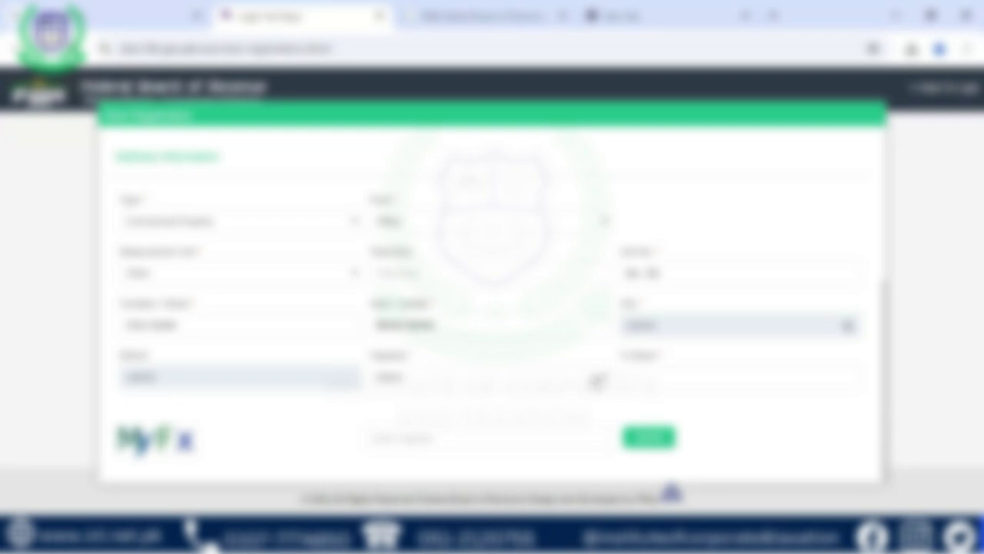
double_click(388, 377)
left_click(388, 377)
left_click(585, 383)
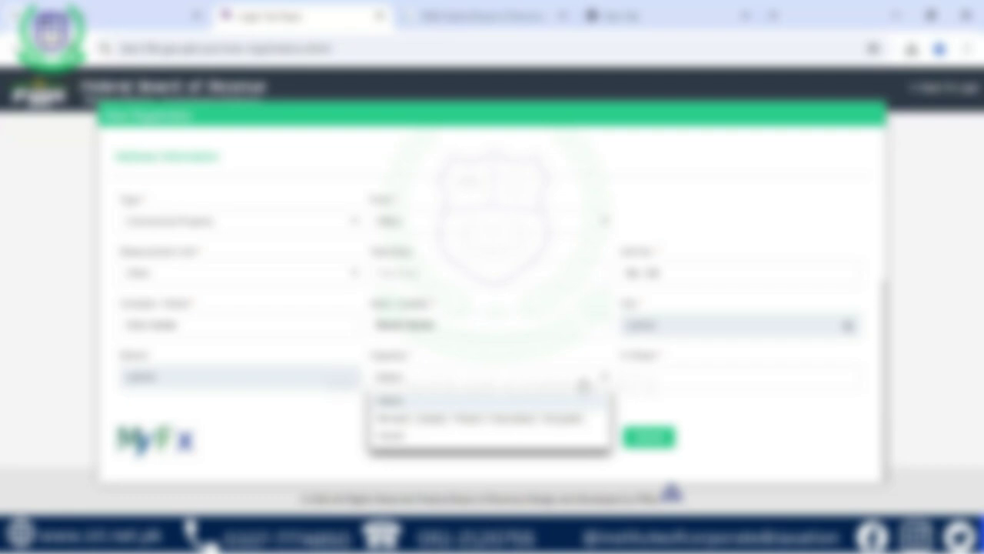
left_click(520, 419)
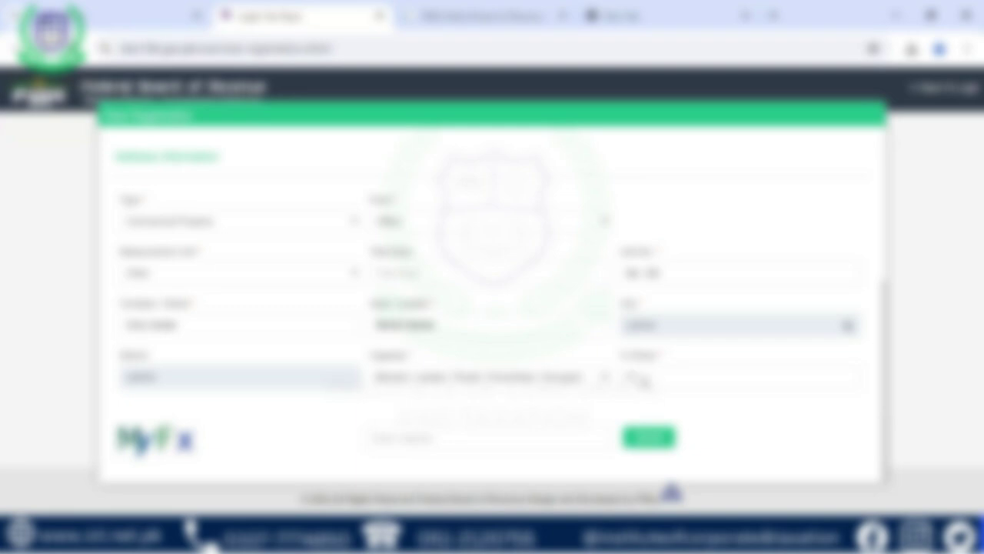
Enter the displayed captcha characters and reopen the property Type list.
left_click(516, 442)
type("a4b9")
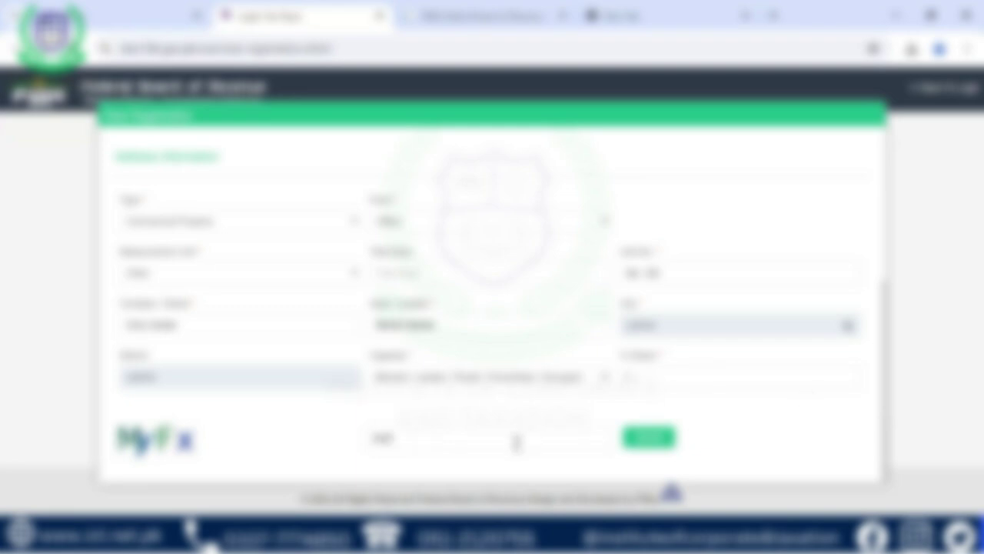
key("BackSpace")
key("BackSpace")
key("BackSpace")
key("BackSpace")
left_click(340, 229)
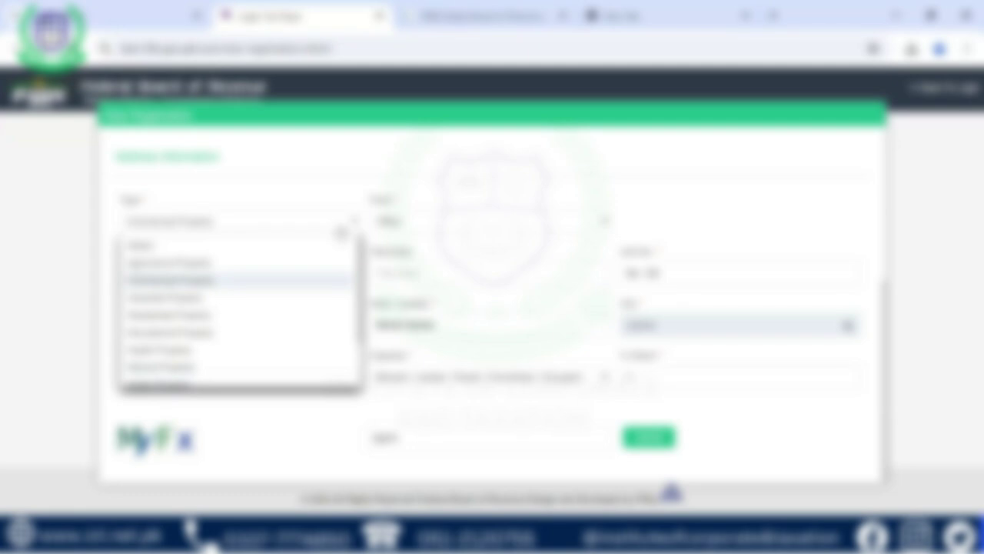
Reselect Commercial Property in the Type list to close it.
left_click(300, 424)
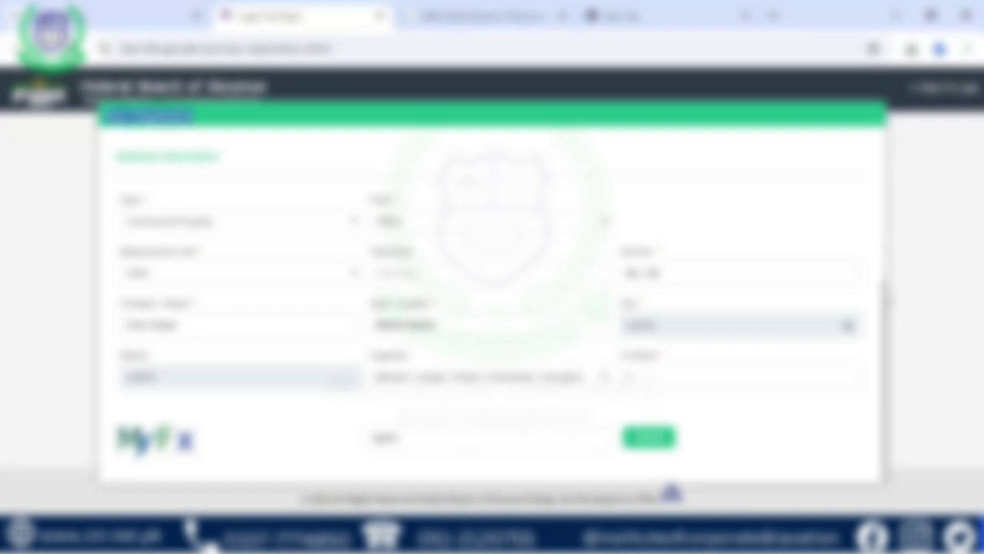
Scroll the registration form up to the Basic Information section.
scroll(891, 277, "up", 3)
scroll(888, 191, "up", 3)
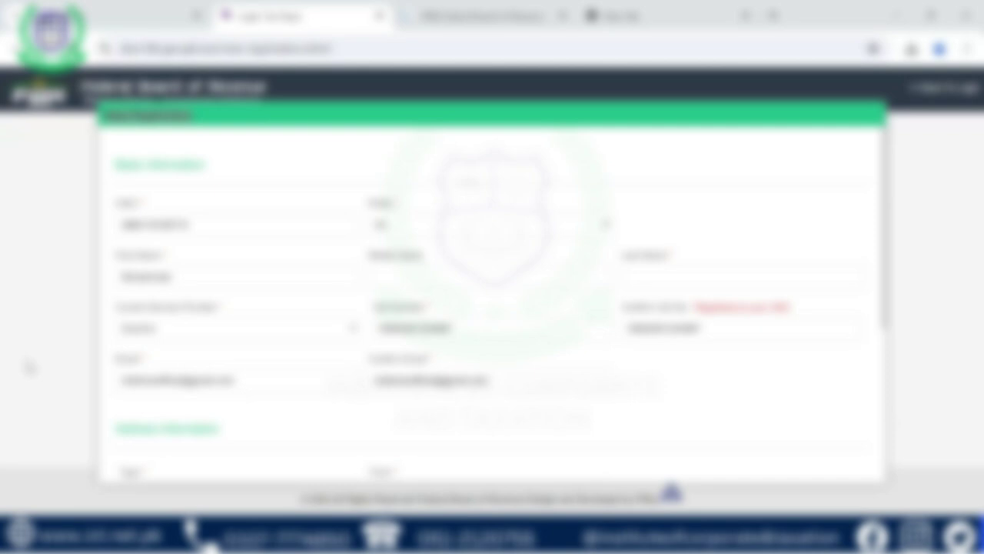
Enter the applicant's last name, then close the scam warning on the FBR home page.
left_click(734, 278)
type("Ali")
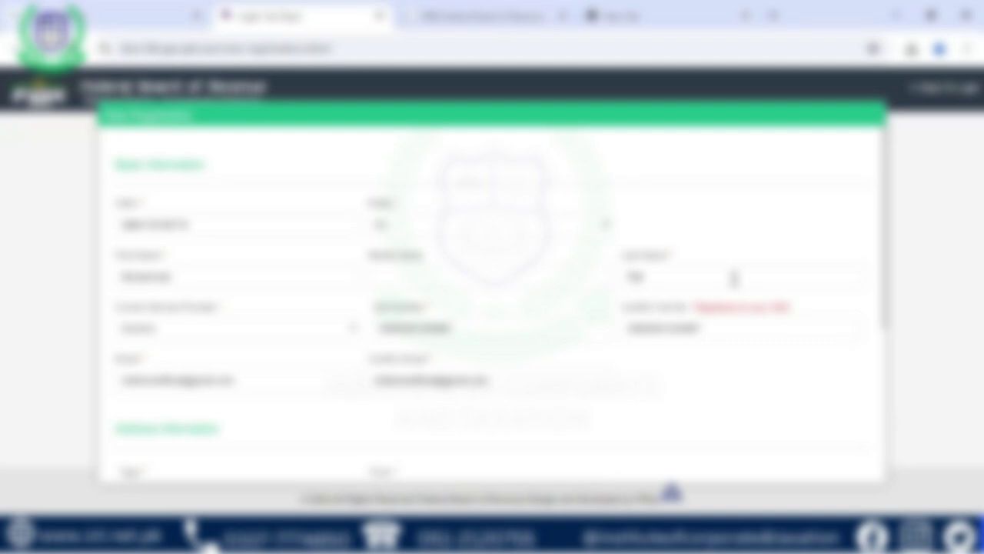
type("ianan")
key("BackSpace")
key("BackSpace")
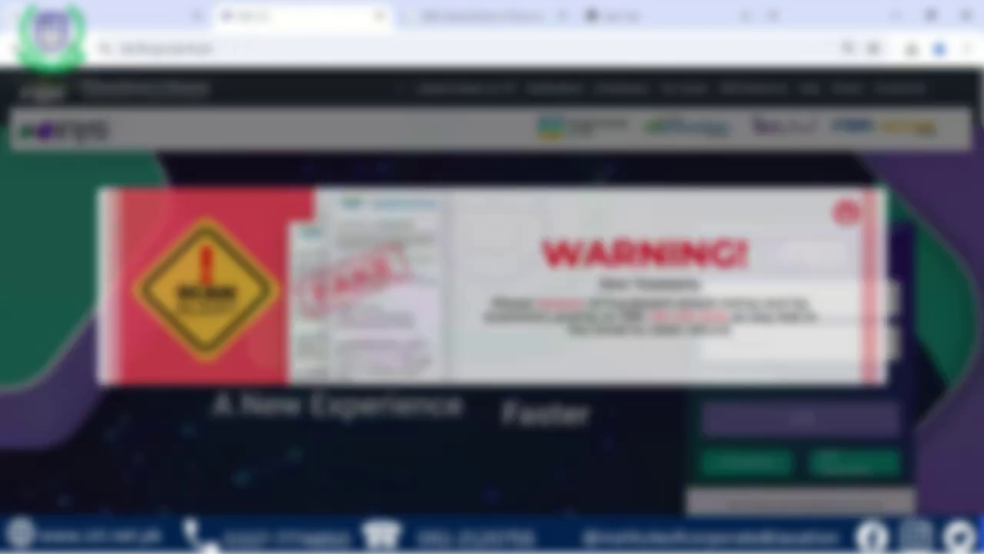
left_click(846, 214)
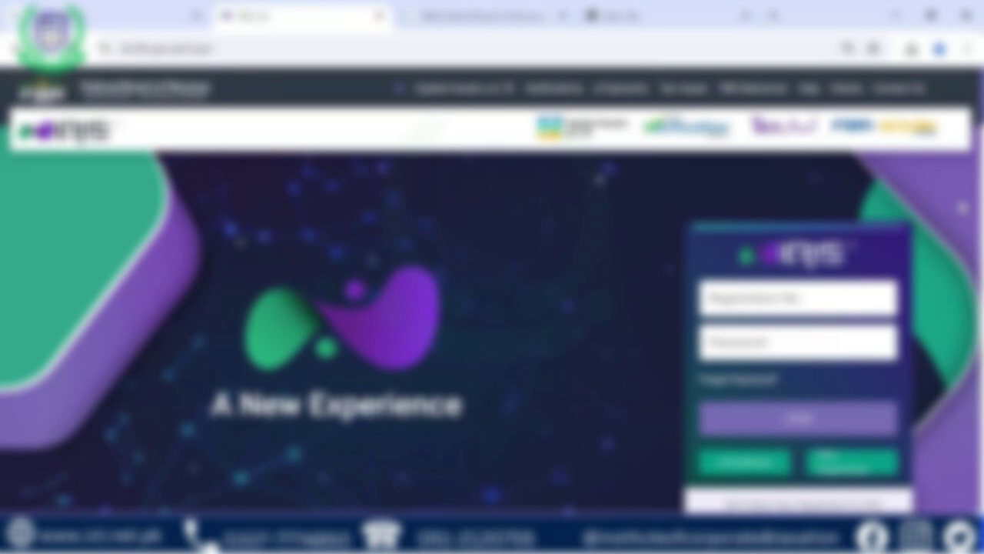
Scroll the FBR home page down to the Online Verifications section.
scroll(963, 206, "down", 10)
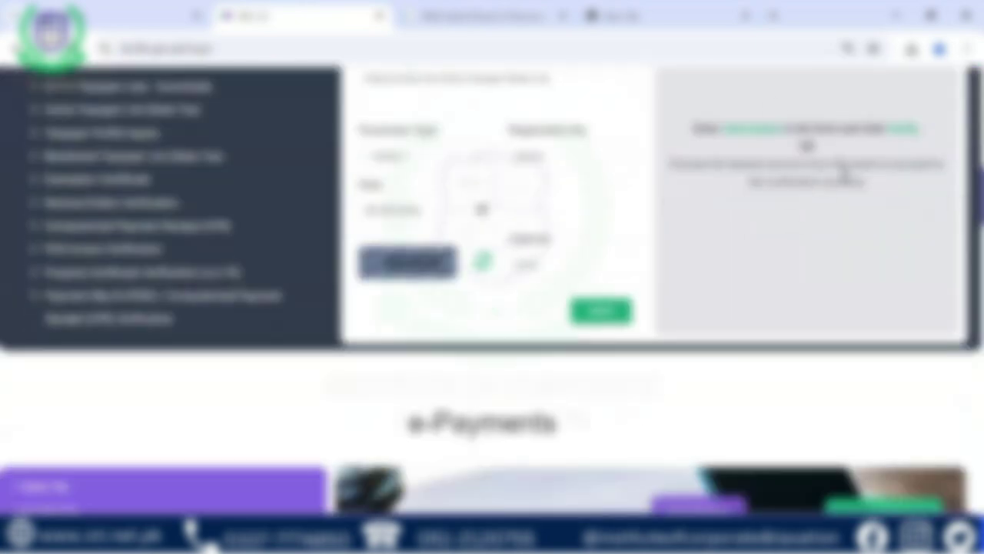
Pick a transaction type in the verification panel and enter the taxpayer's registration number.
left_click(432, 163)
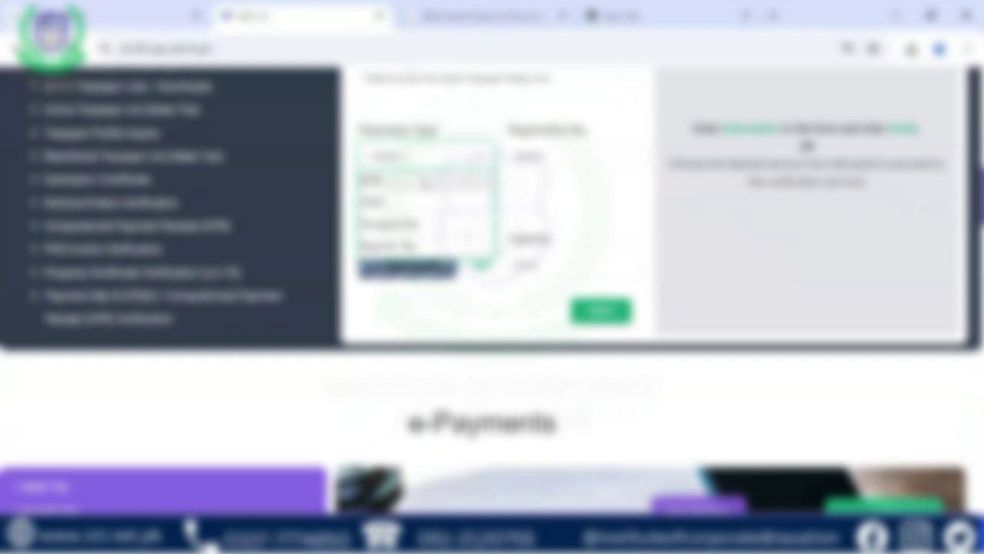
left_click(411, 204)
left_click(549, 154)
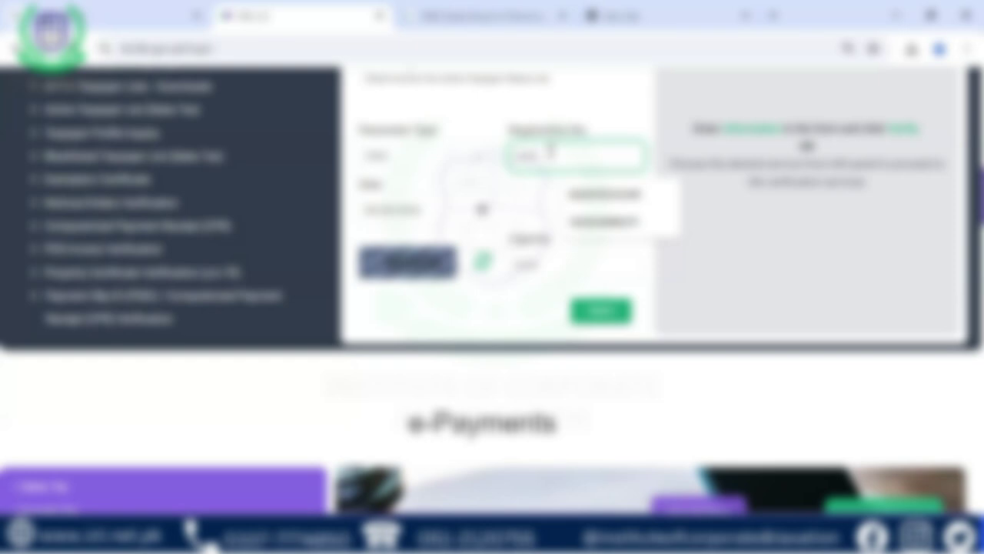
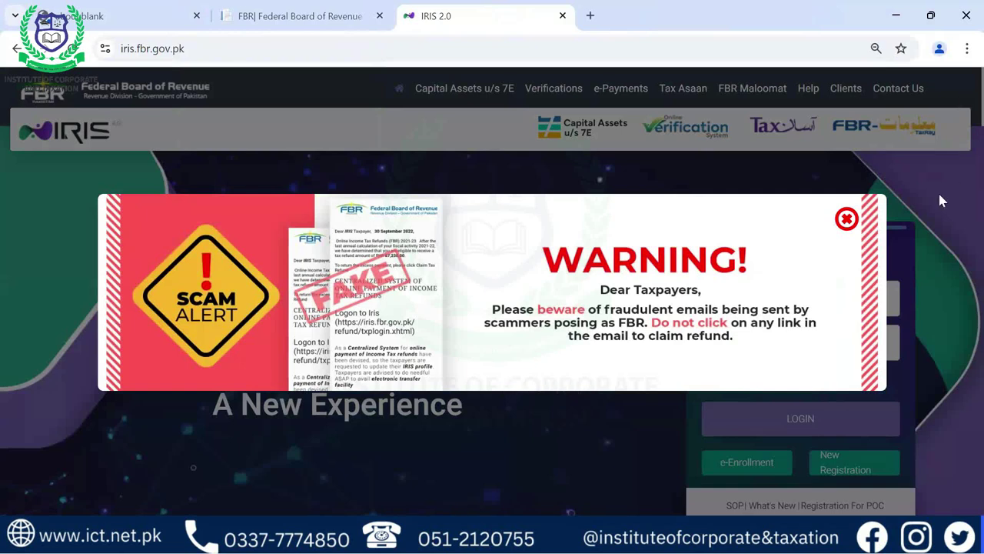
Dismiss the scam warning and scroll through the FBR IRIS login page.
left_click(847, 219)
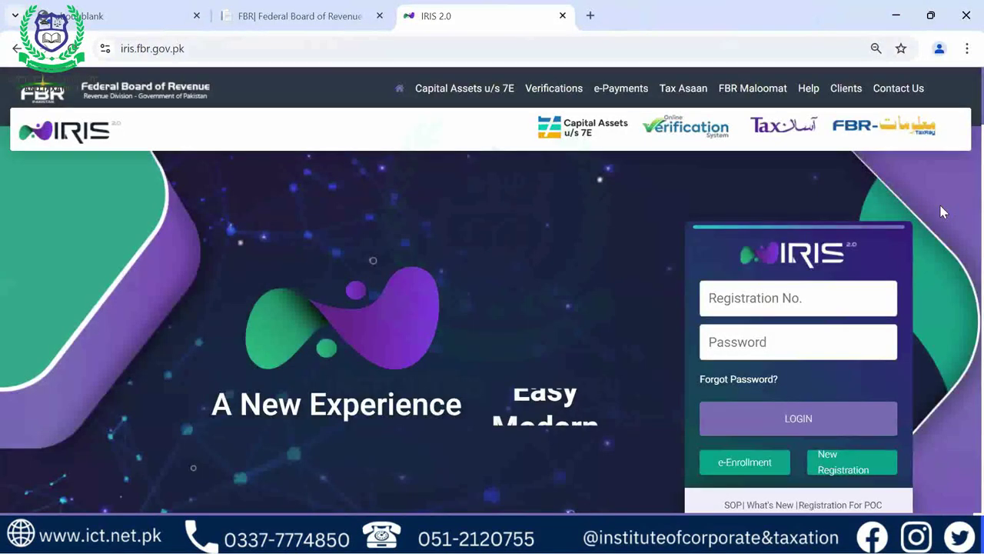
scroll(943, 213, "down", 2)
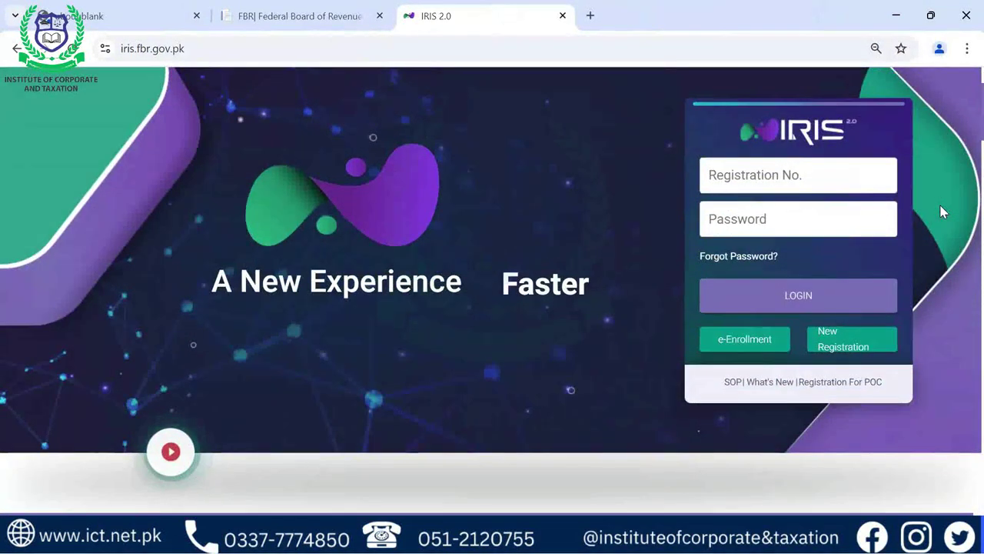
scroll(943, 212, "down", 1)
scroll(944, 212, "up", 3)
scroll(944, 212, "up", 1)
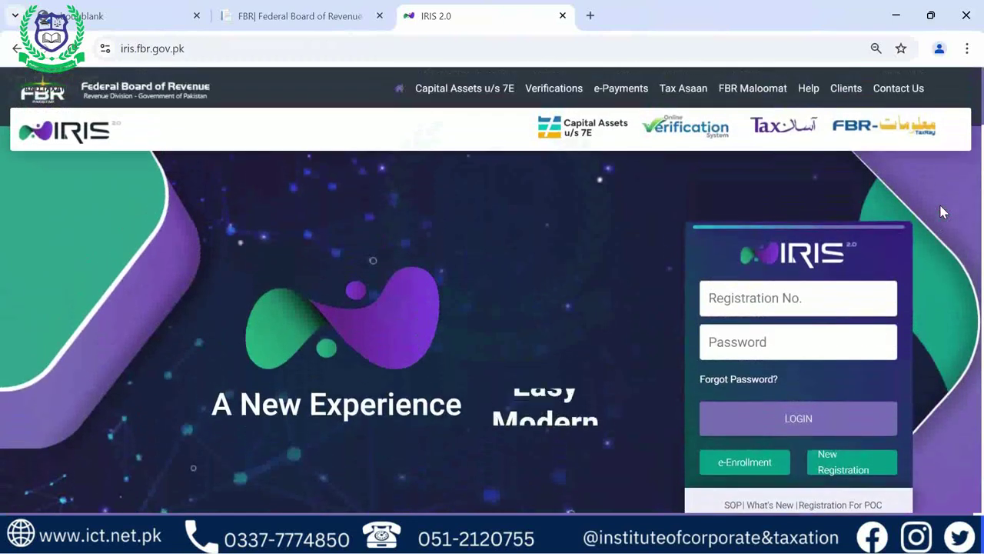
scroll(943, 212, "down", 1)
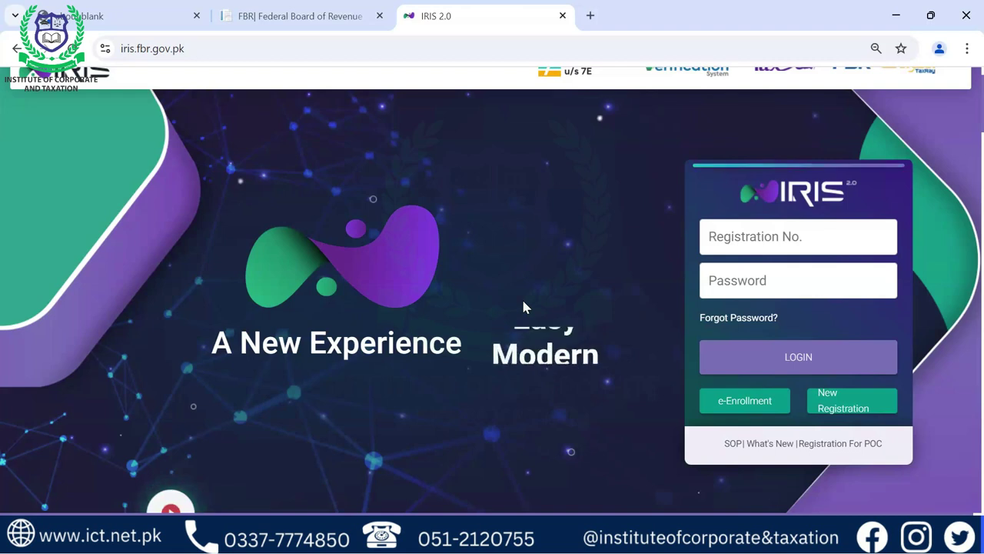
Open the Registration For POC form and look over its fields.
left_click(838, 445)
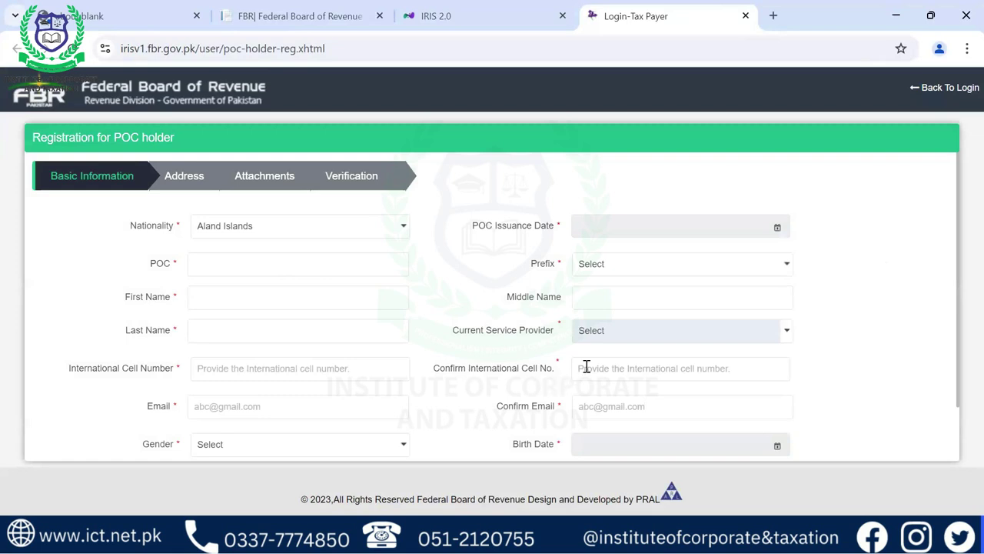
double_click(464, 367)
left_click_drag(488, 416, 589, 412)
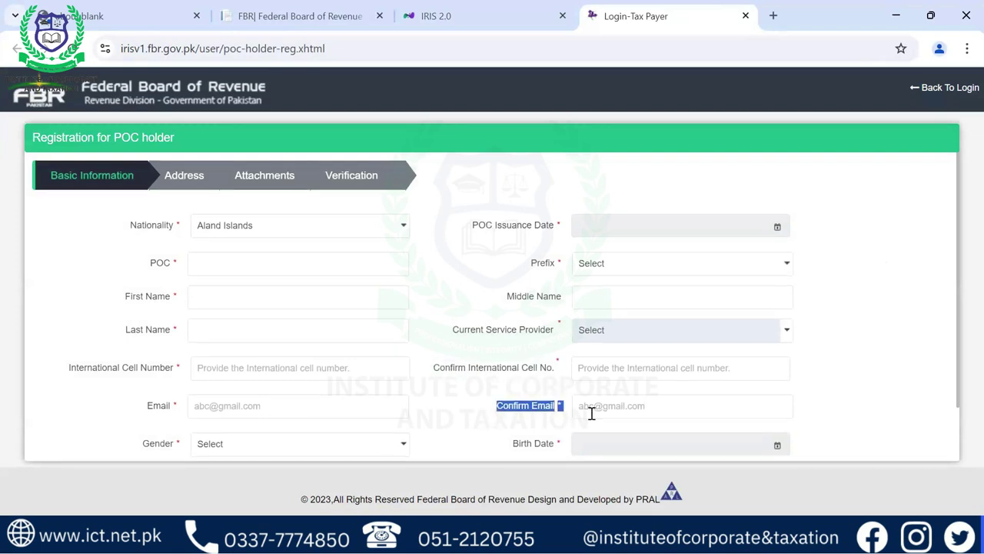
scroll(591, 415, "down", 1)
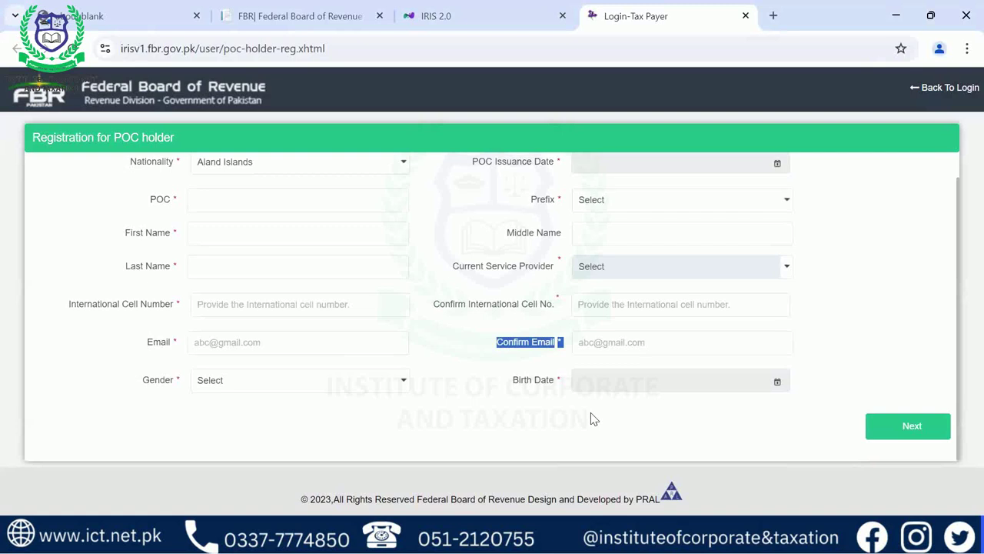
Check the gender choices and birth date calendar without choosing, then open a new browser tab.
left_click(285, 384)
left_click(593, 372)
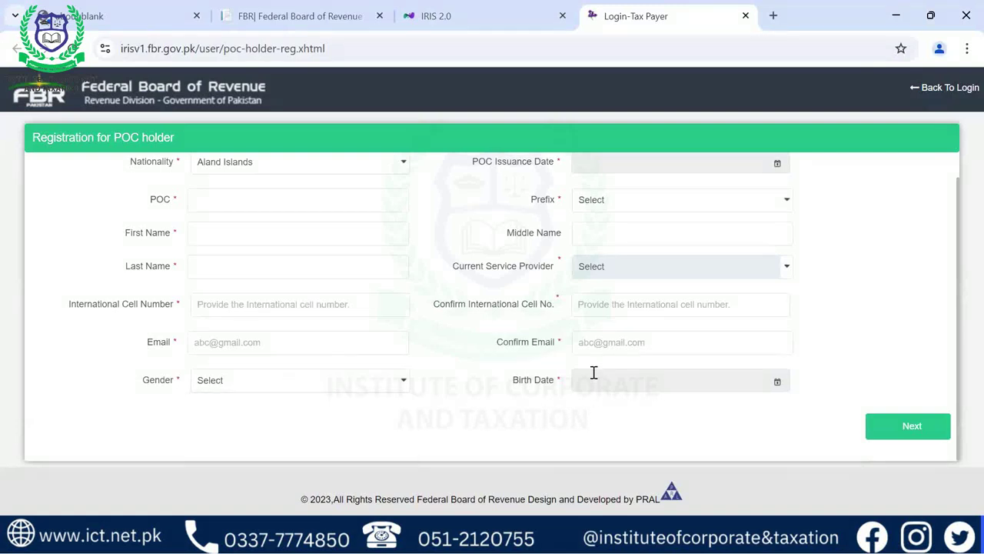
left_click(778, 387)
left_click(381, 416)
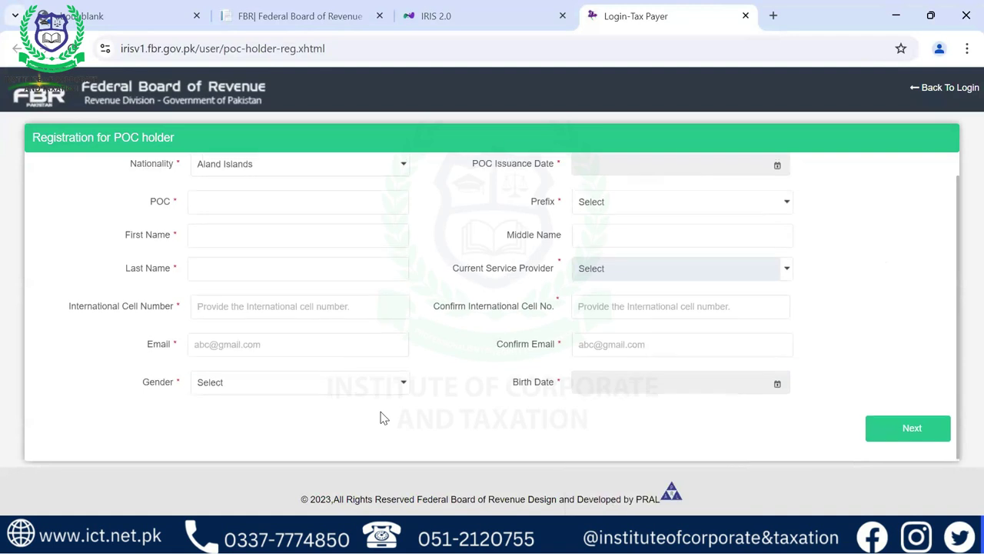
scroll(381, 413, "up", 1)
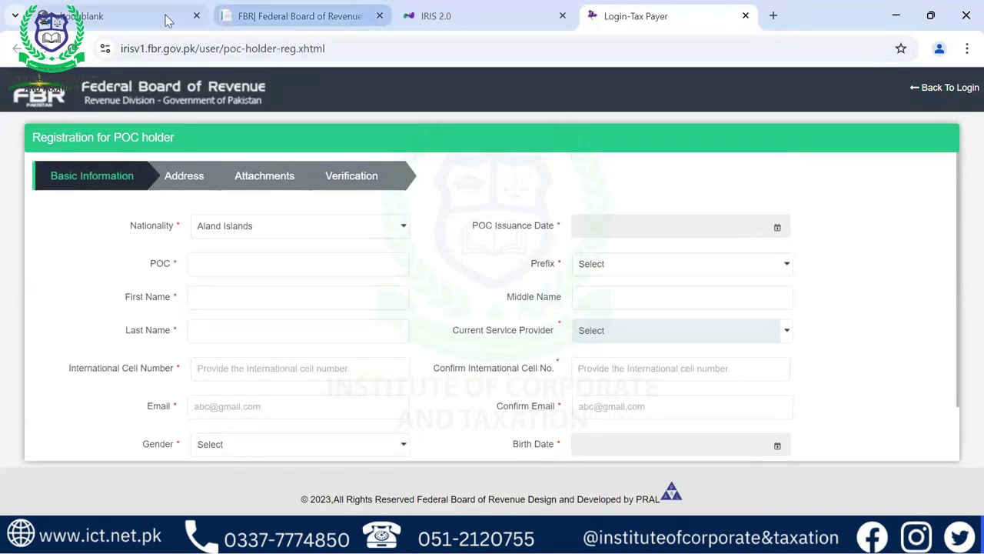
left_click(772, 16)
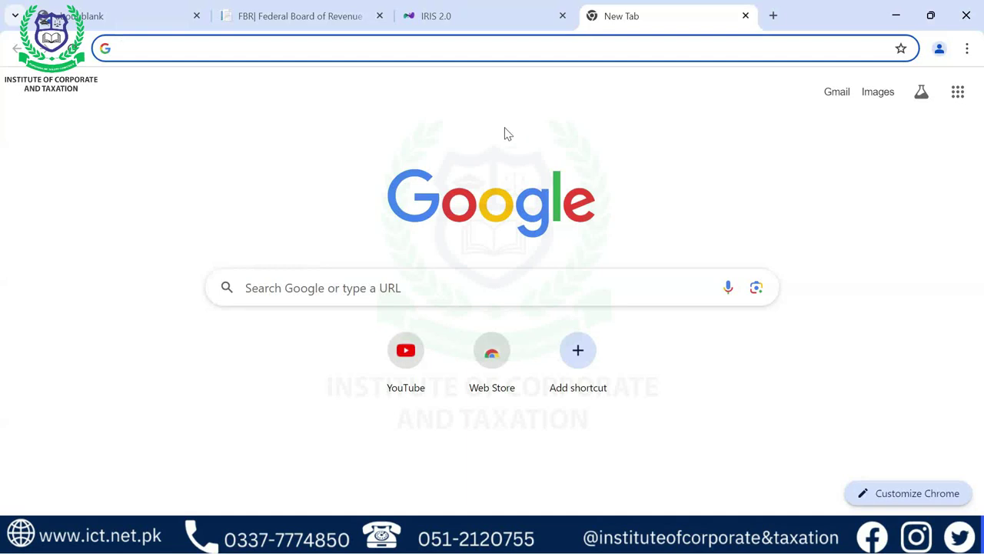
Back on the IRIS tab, sign in with the taxpayer's registration number and password.
left_click(462, 11)
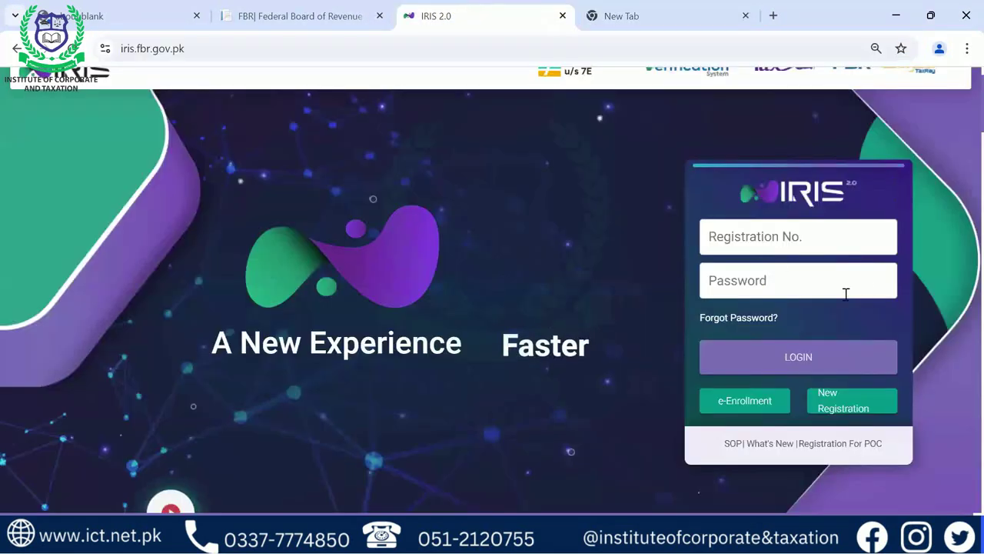
left_click(781, 243)
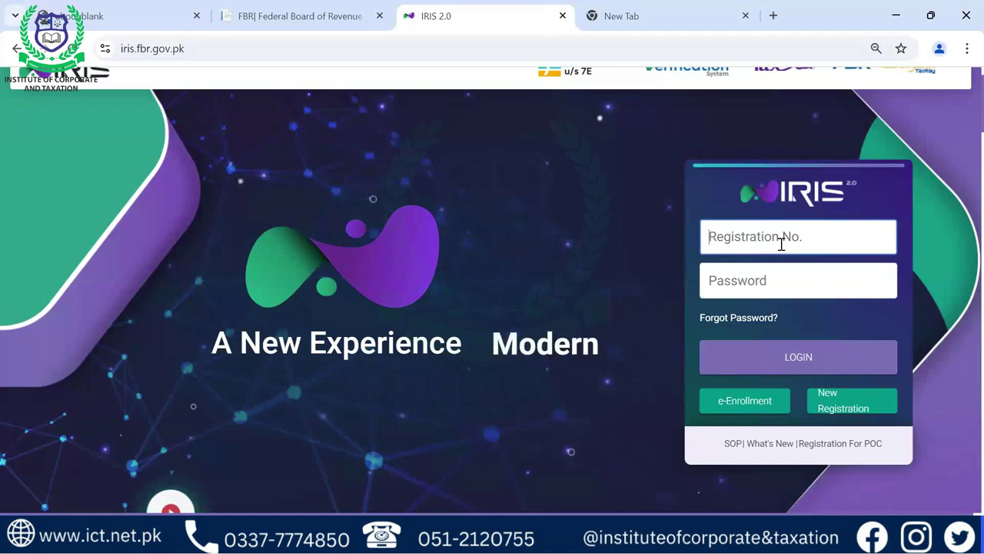
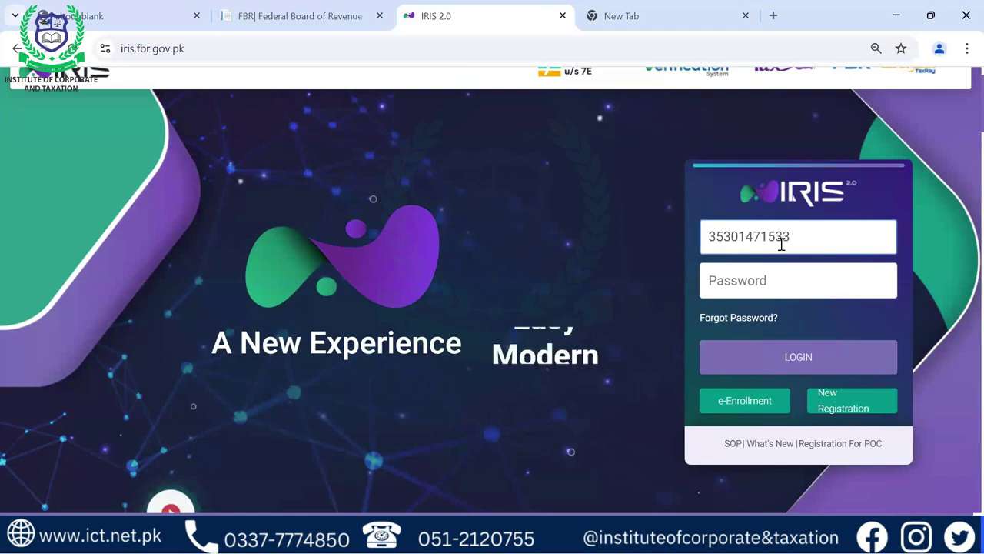
left_click(776, 285)
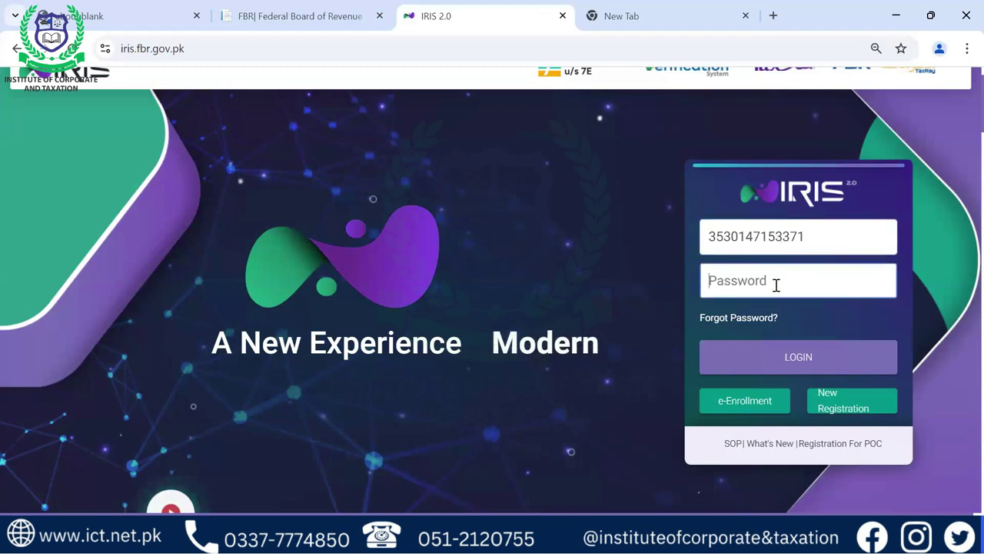
type("••••••••")
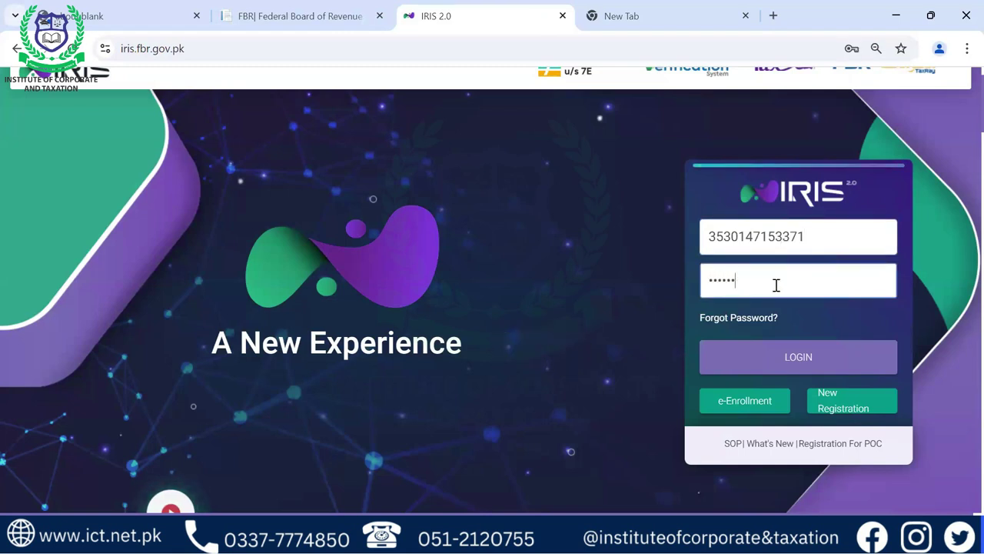
type("••••")
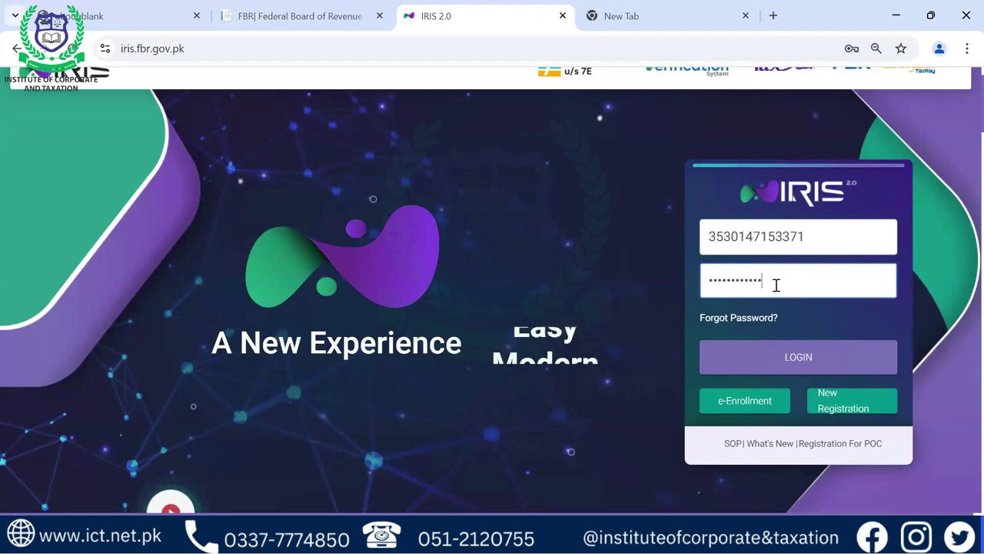
left_click(777, 353)
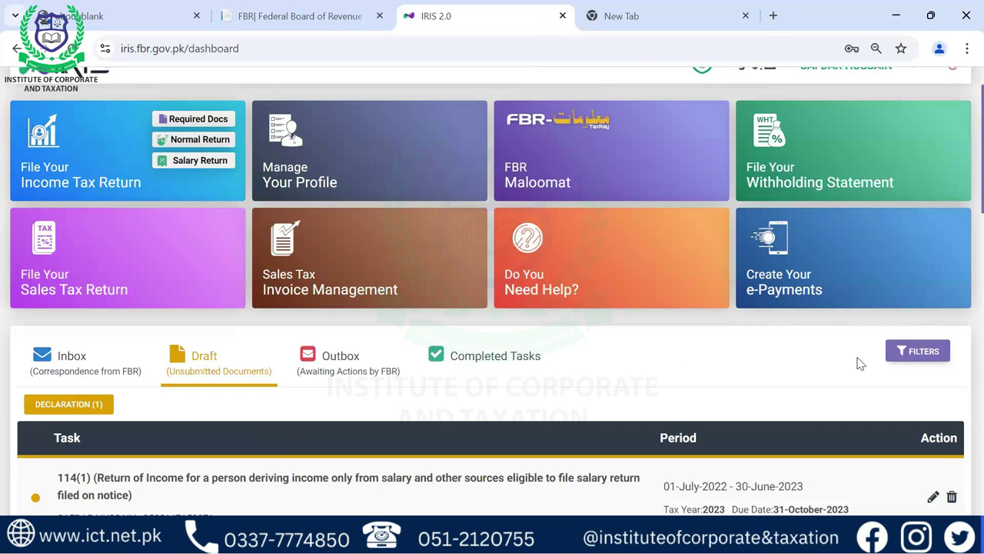
Scroll the dashboard to the top and bring up the Registration forms list.
scroll(964, 158, "up", 2)
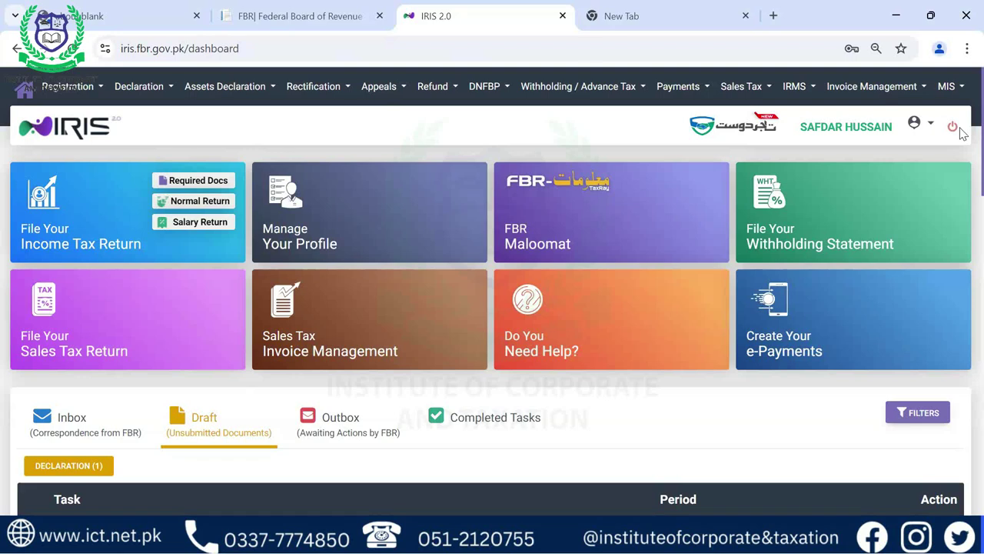
left_click(70, 89)
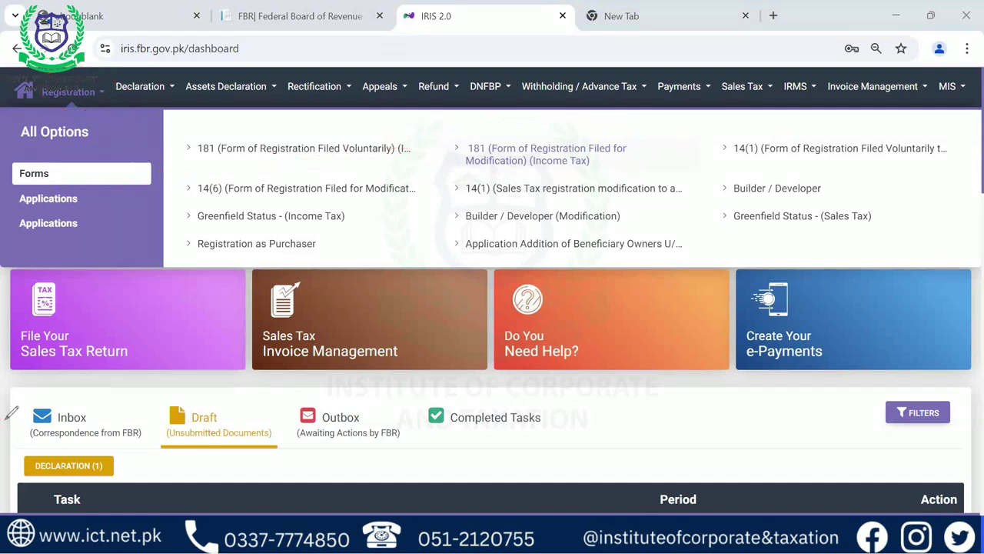
Start a Form 181 income tax modification for tax period 01-Jul-2023 – 30-Jun-2024.
left_click(589, 156)
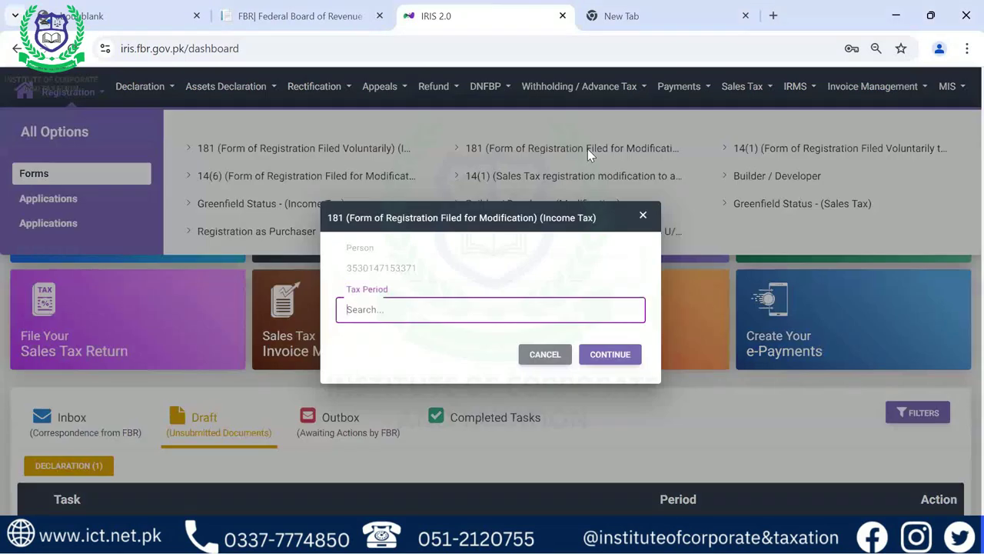
type("2024")
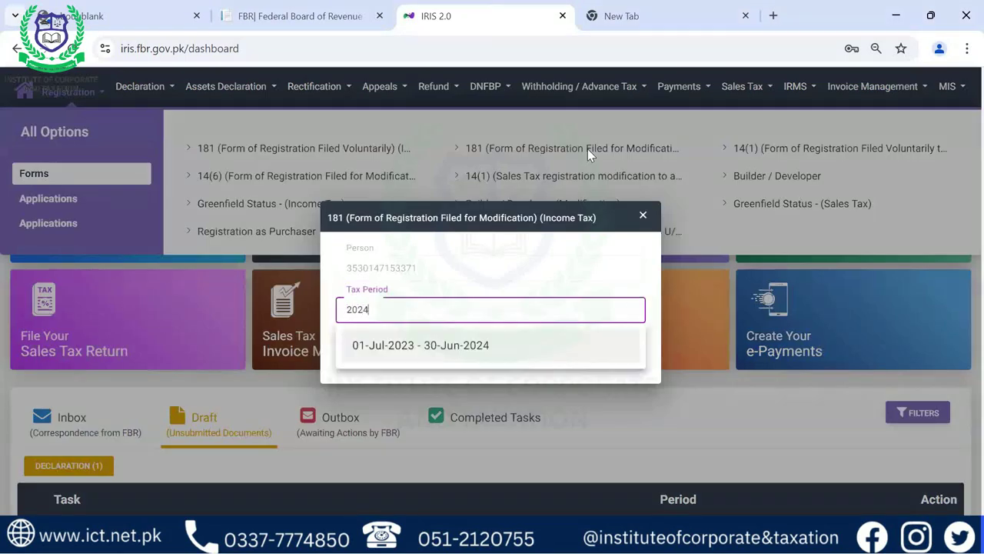
left_click(516, 346)
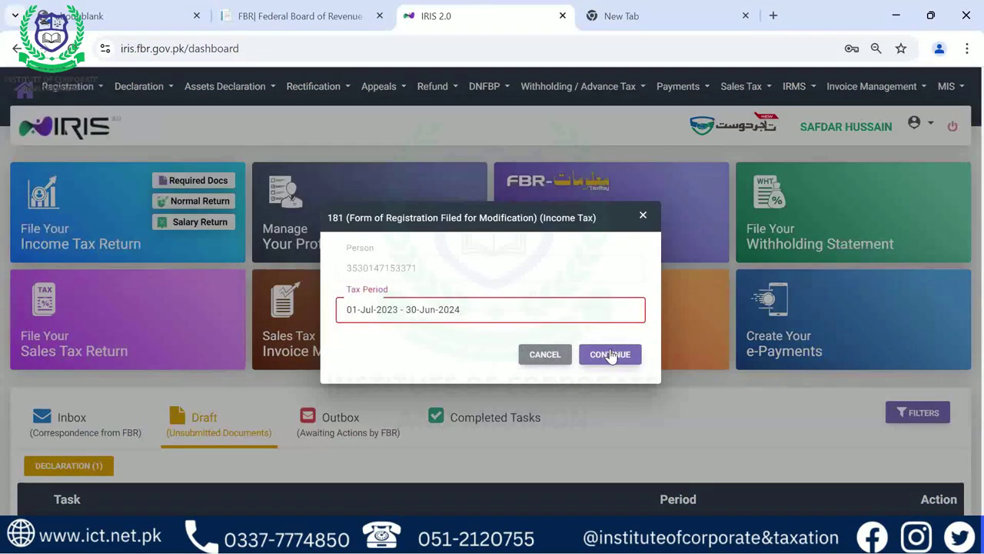
left_click(610, 354)
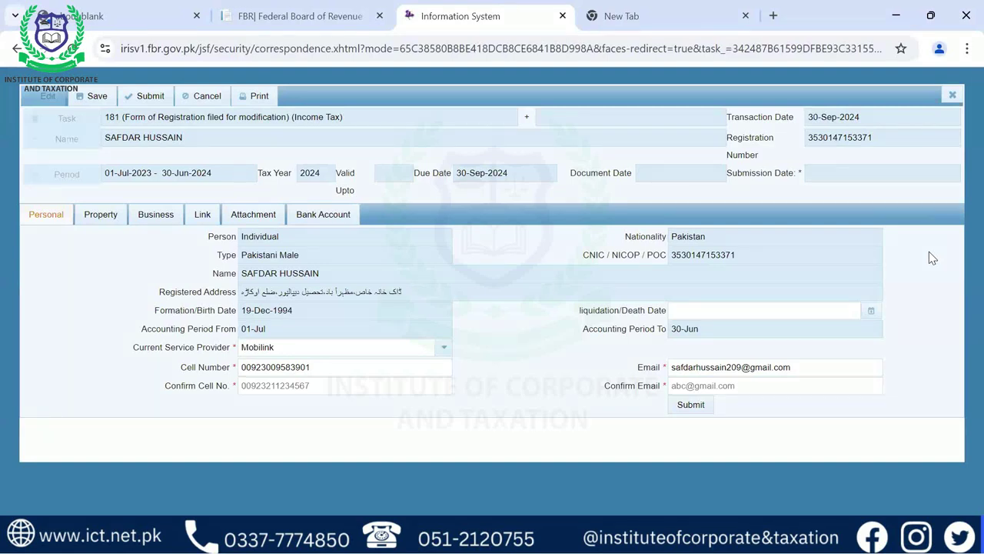
Glance at the Property section of Form 181, then go to its Business section.
left_click(94, 218)
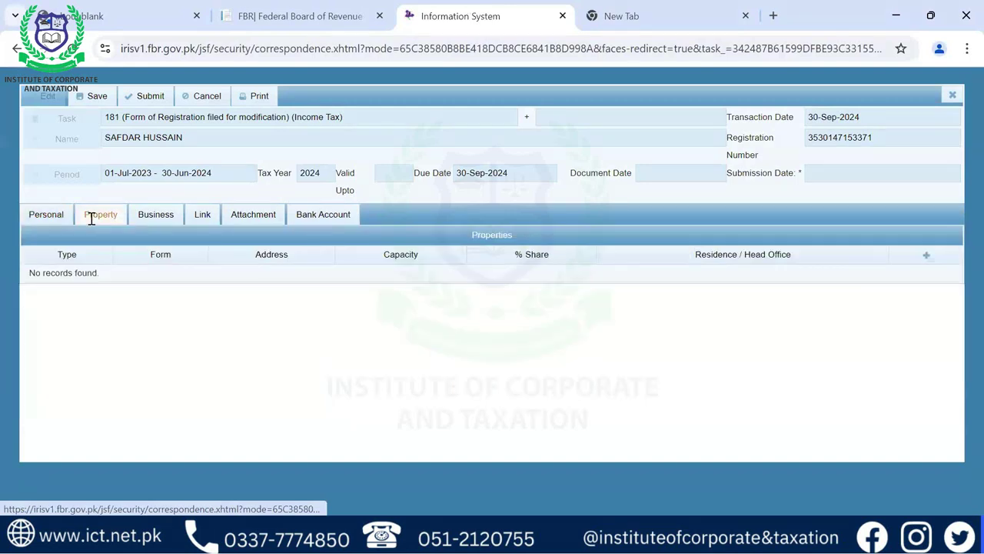
left_click(141, 218)
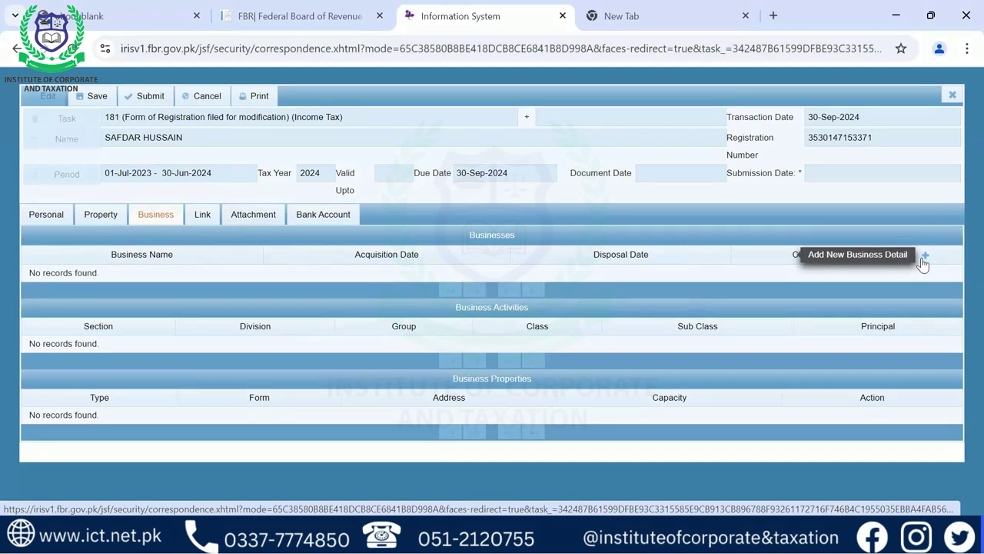
Add a business with the law-associates firm name, acquisition date 30 Sep 2024 and capacity Owner.
left_click(924, 256)
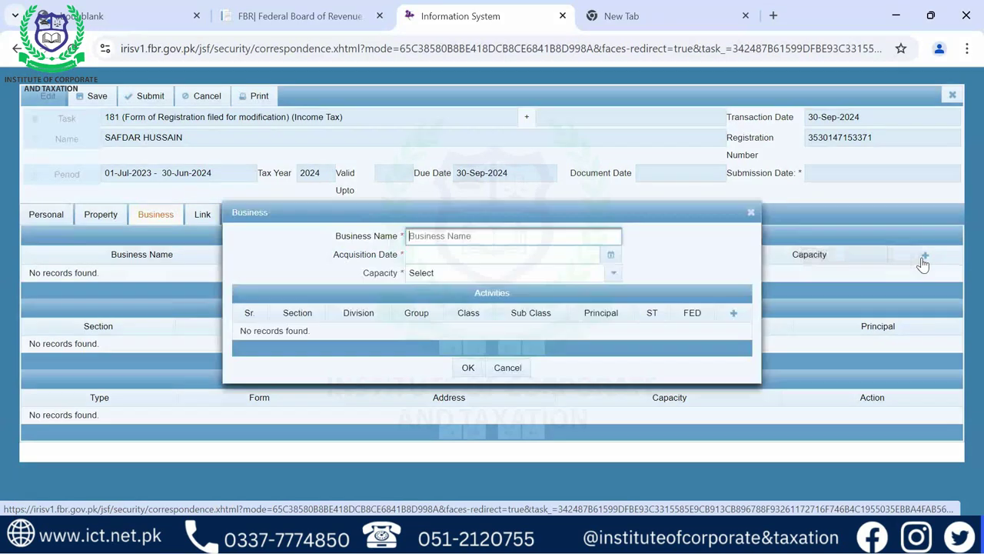
type("Safdar Hussain Law Associates")
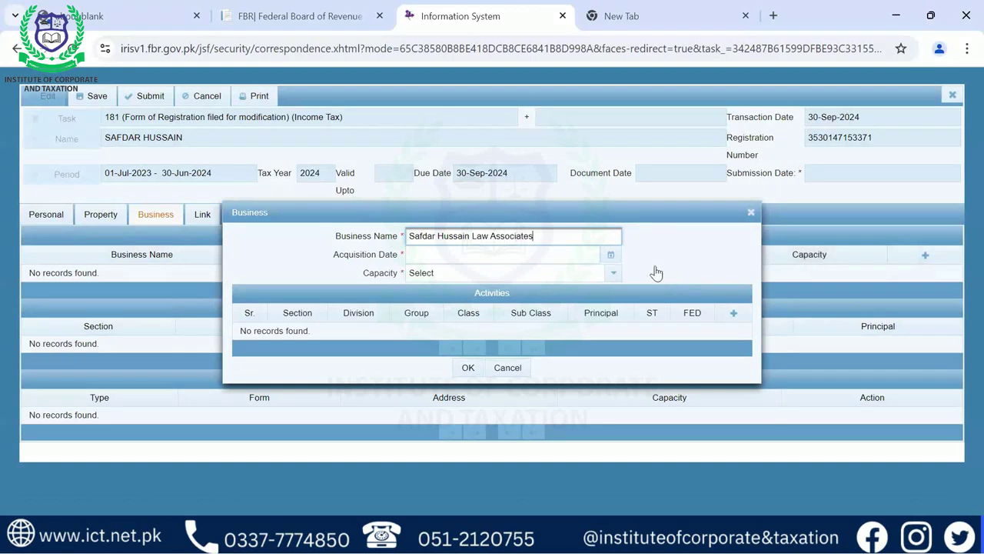
left_click(612, 256)
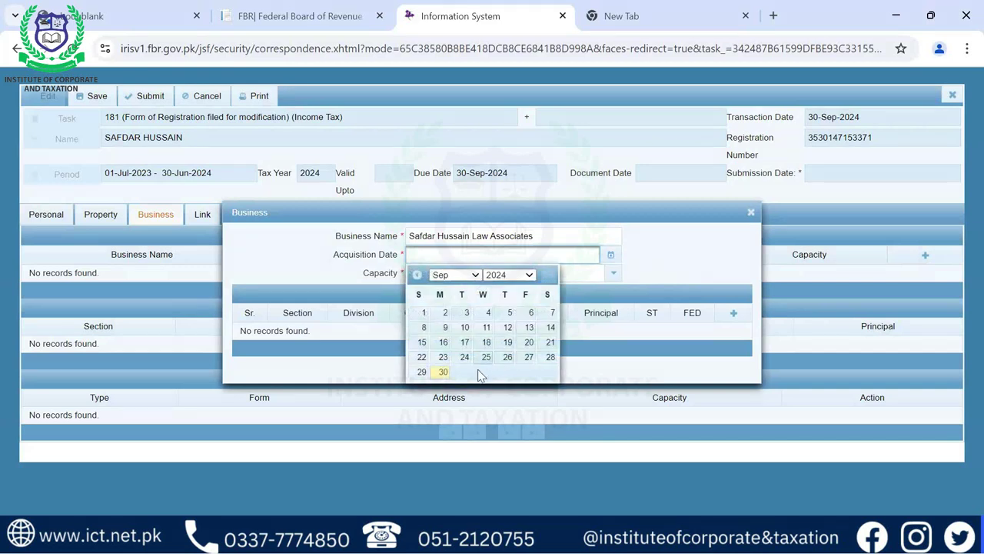
left_click(443, 372)
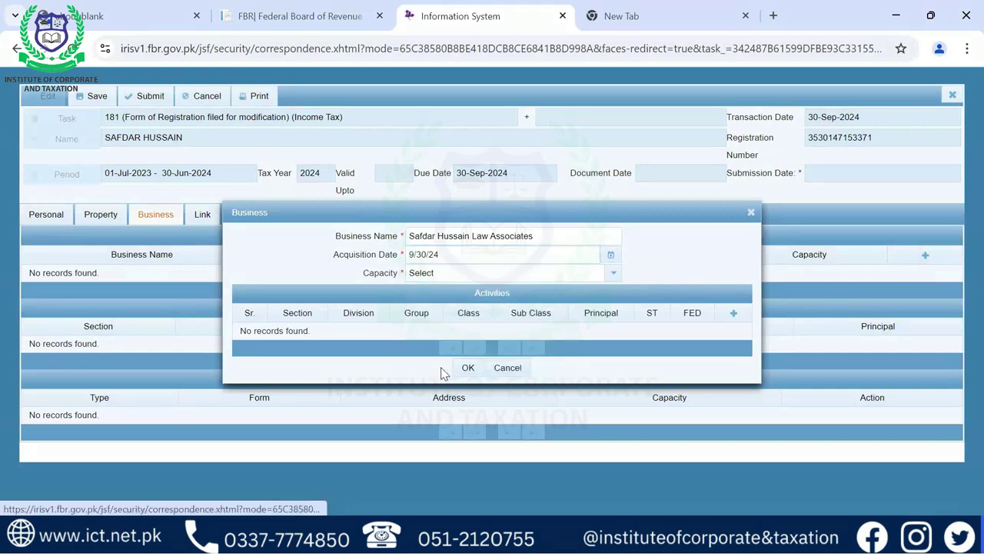
left_click(615, 273)
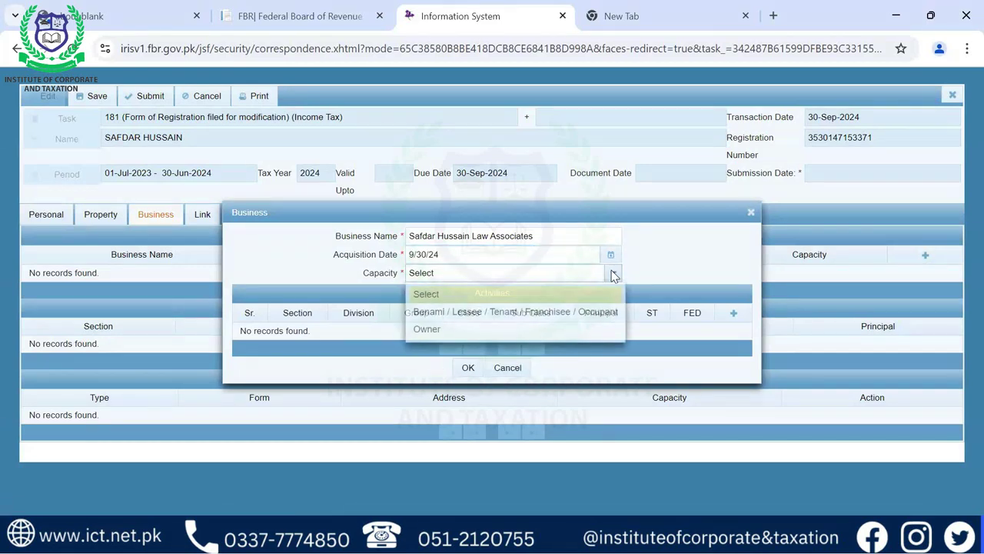
left_click(531, 327)
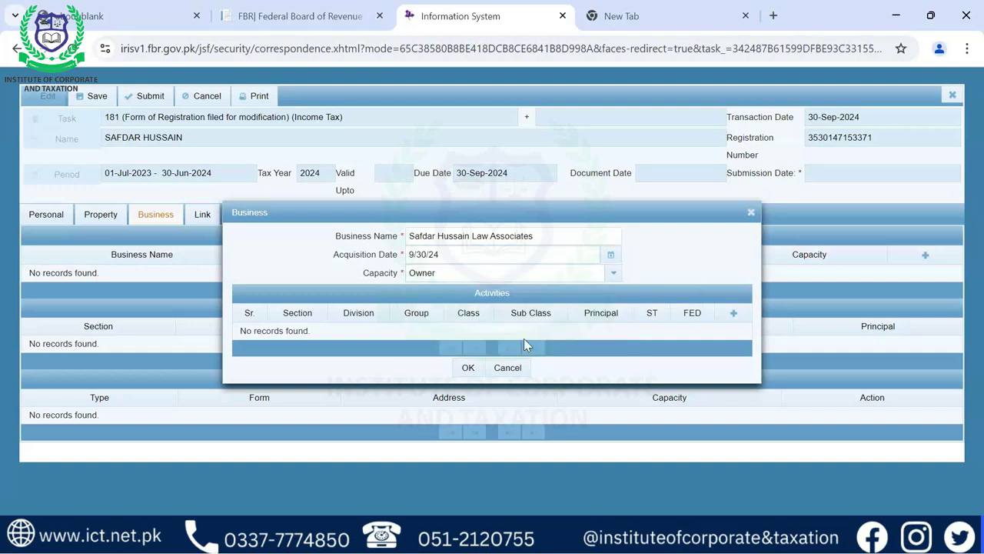
Add a principal activity starting 30 Sep 2024 and bring up the Section activity list.
left_click(735, 316)
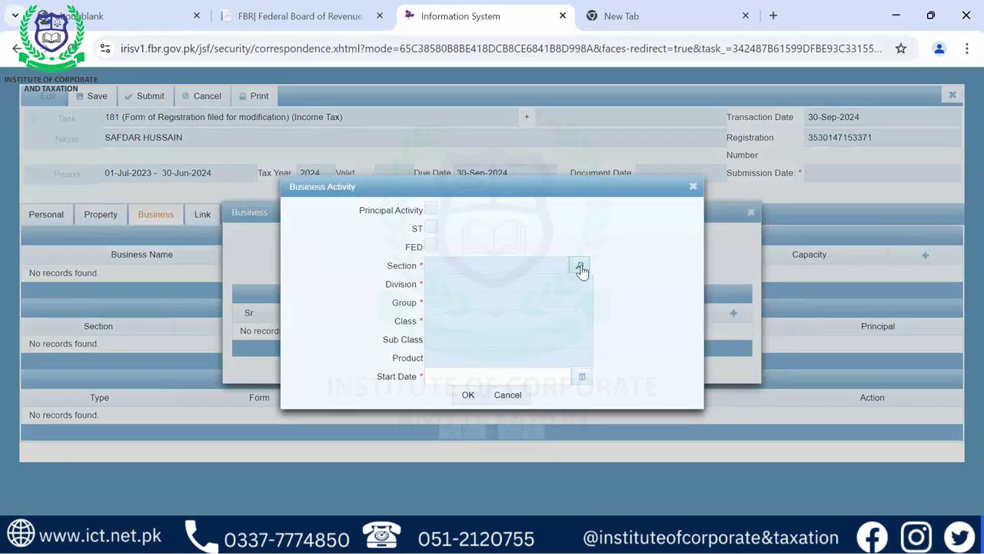
left_click(584, 377)
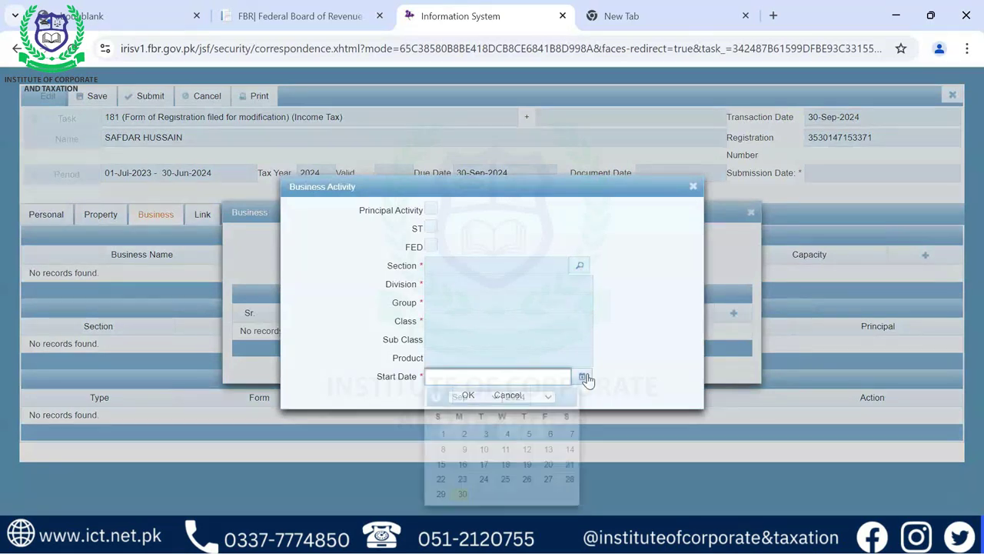
left_click(460, 496)
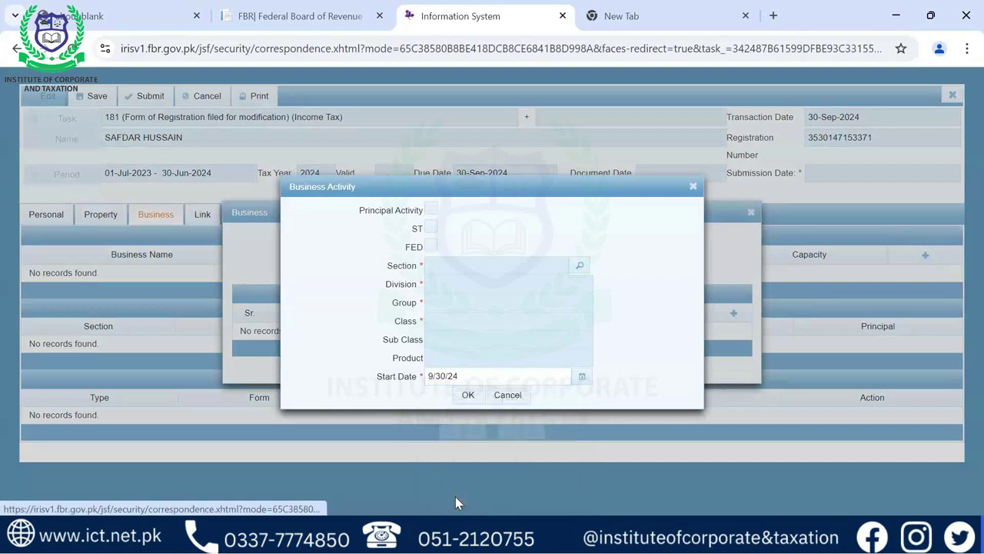
left_click(431, 211)
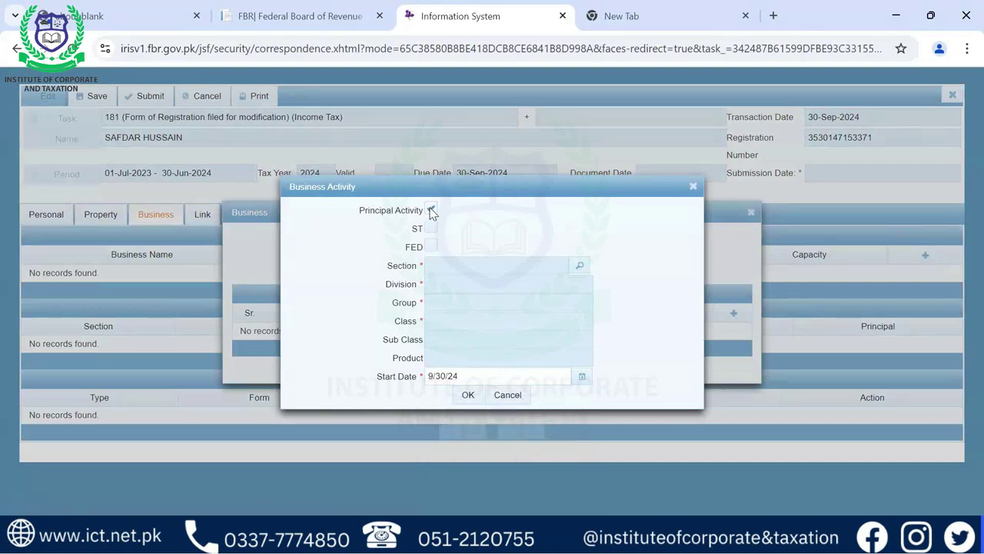
left_click(580, 266)
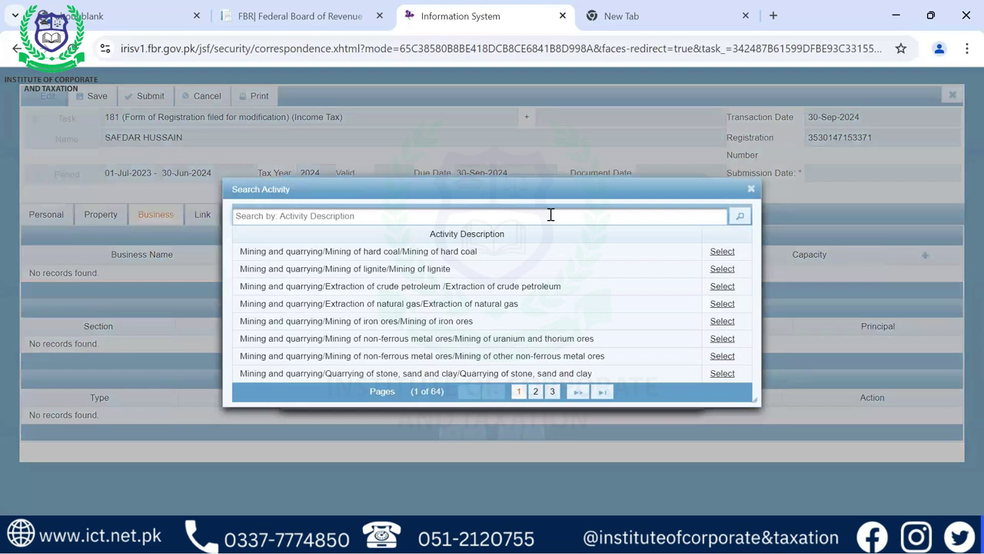
type("Legal")
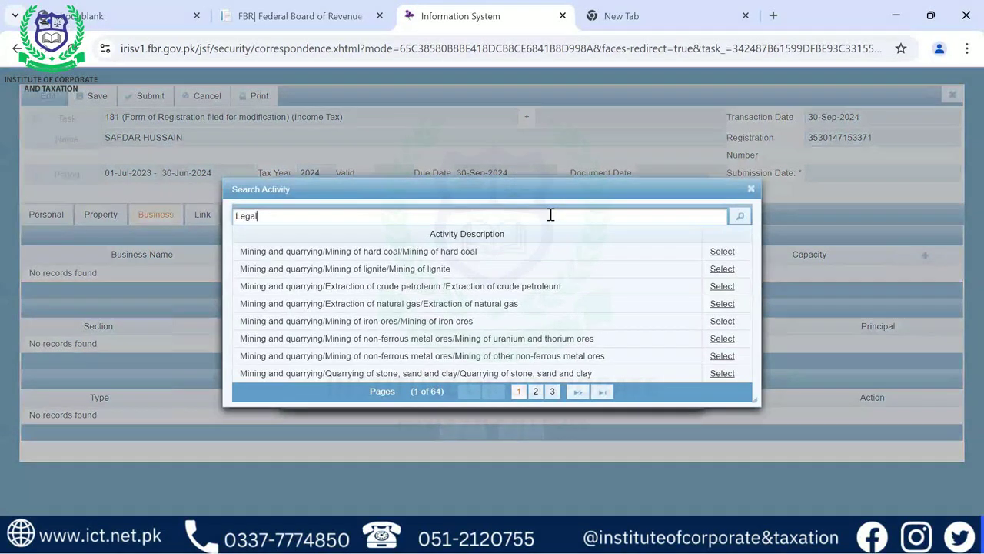
left_click(740, 218)
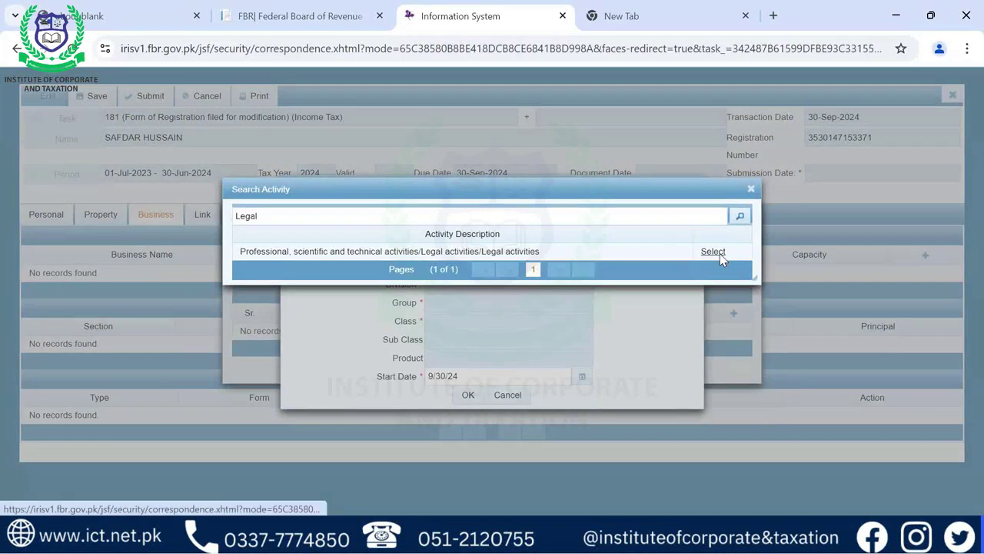
left_click(752, 188)
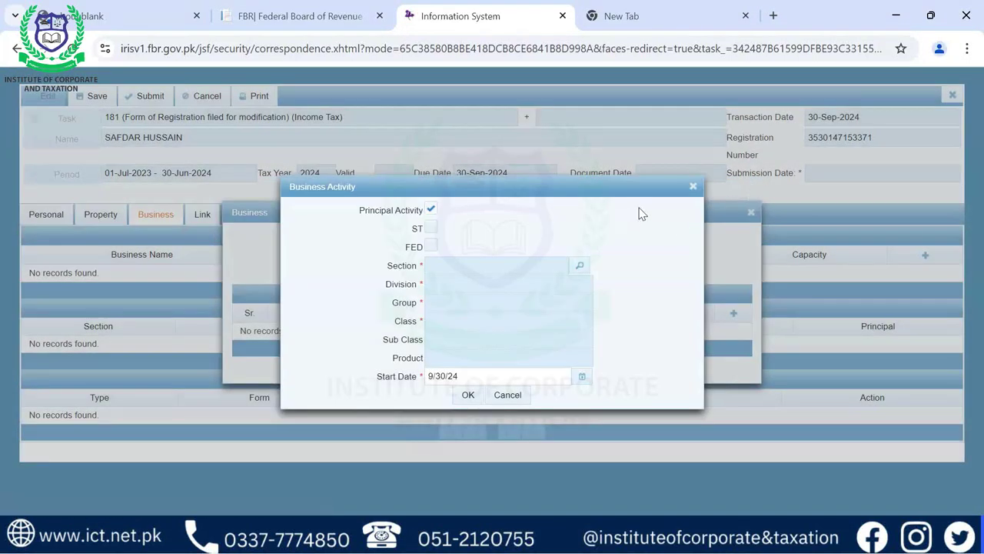
left_click(578, 265)
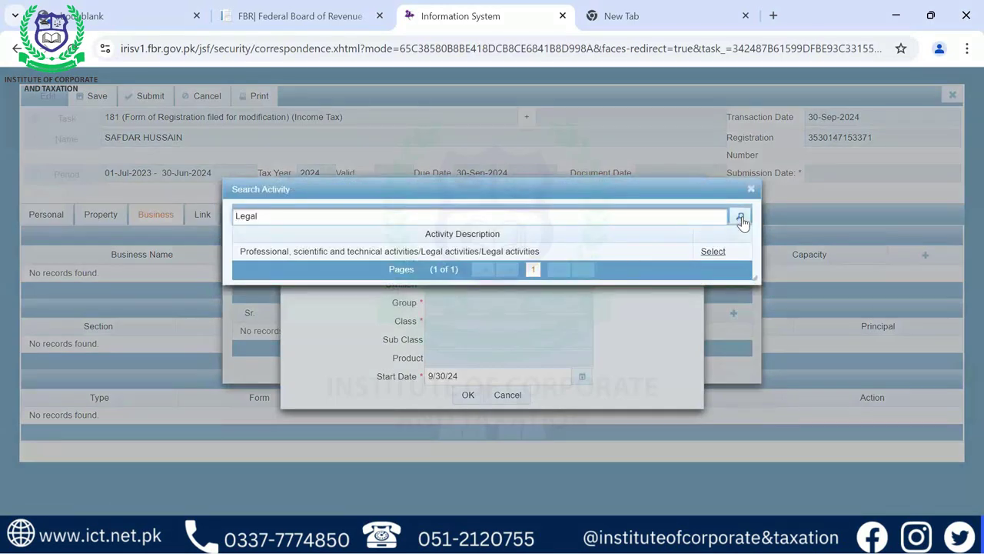
left_click(716, 213)
key("ctrl+a")
key("BackSpace")
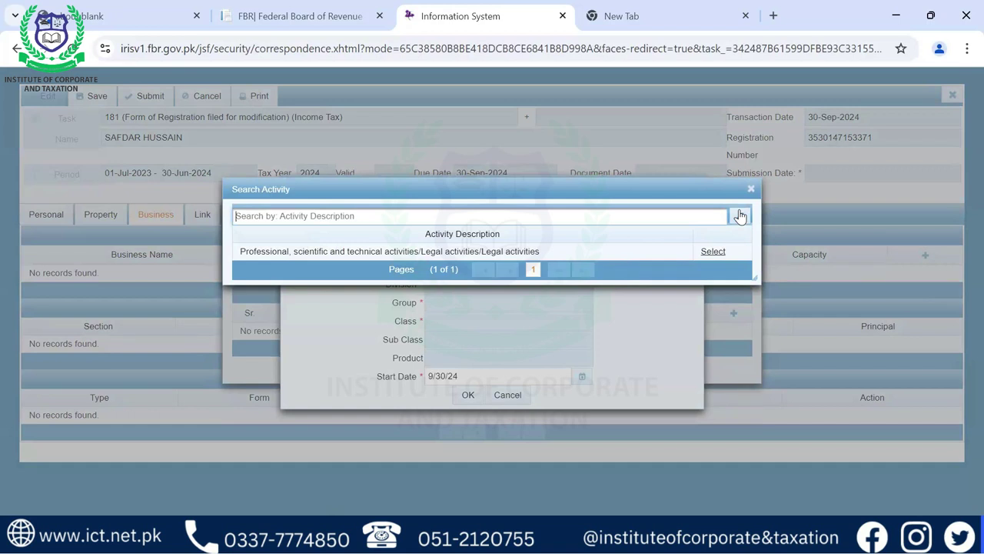
left_click(740, 216)
triple_click(442, 393)
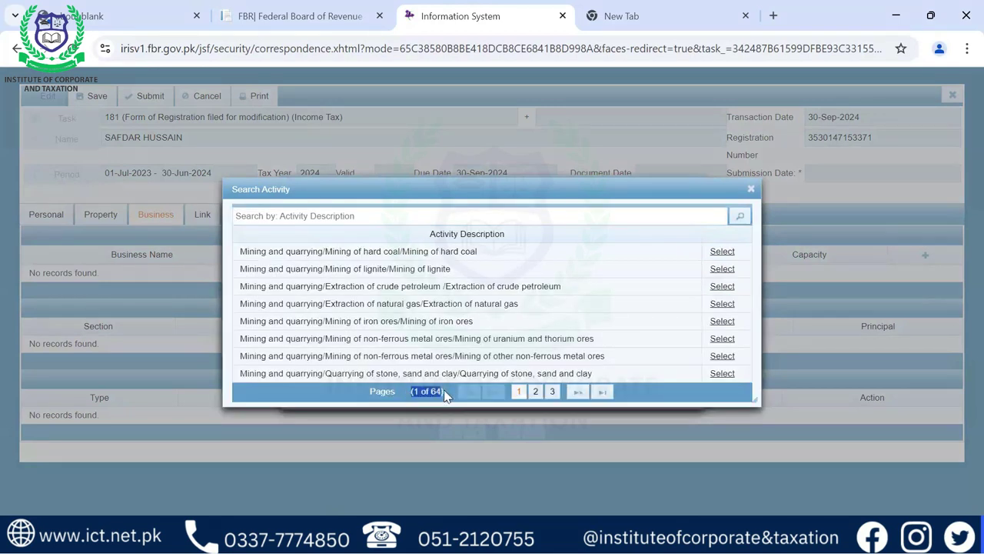
Search activities for 'legal' and select Legal activities as the business activity.
left_click(523, 215)
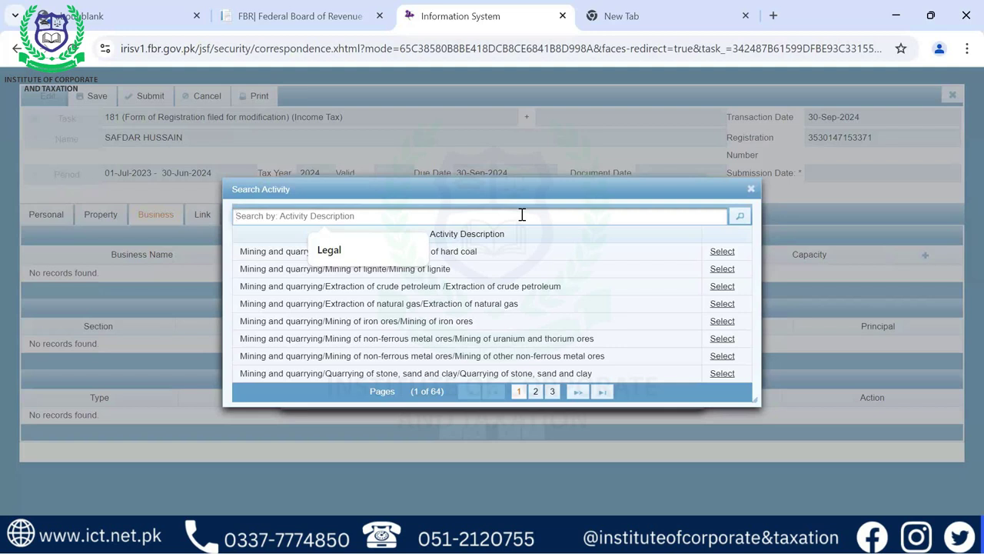
left_click(522, 214)
type("lega")
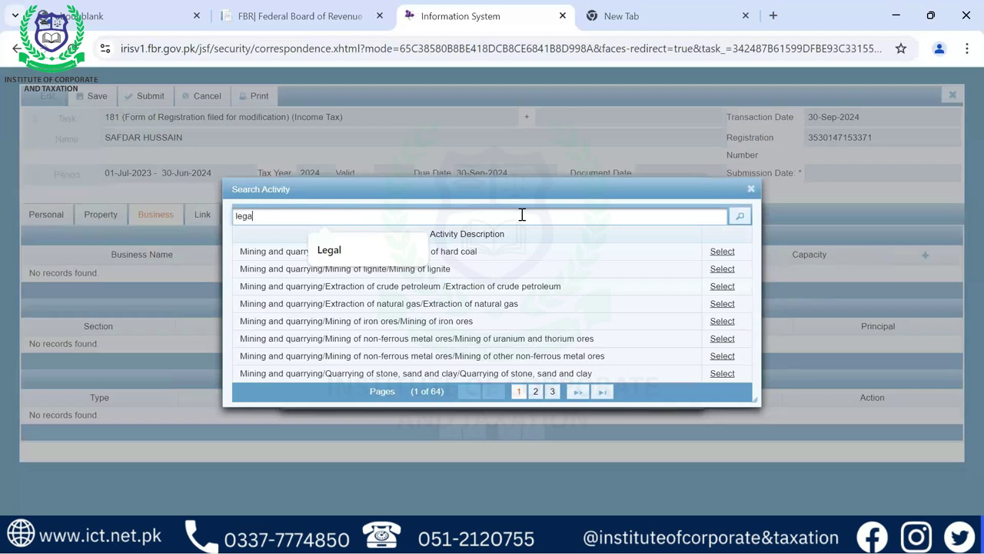
type("l")
left_click(329, 249)
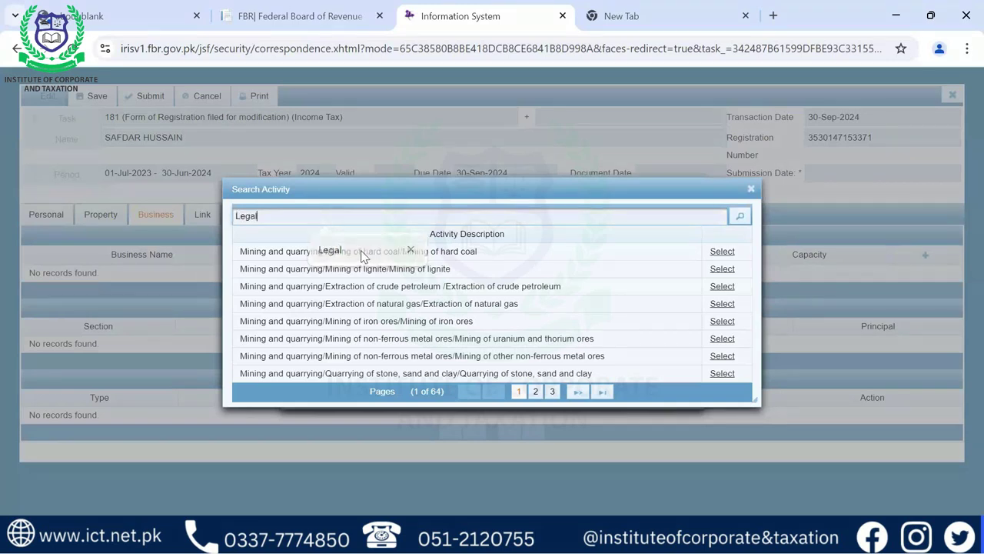
left_click(739, 216)
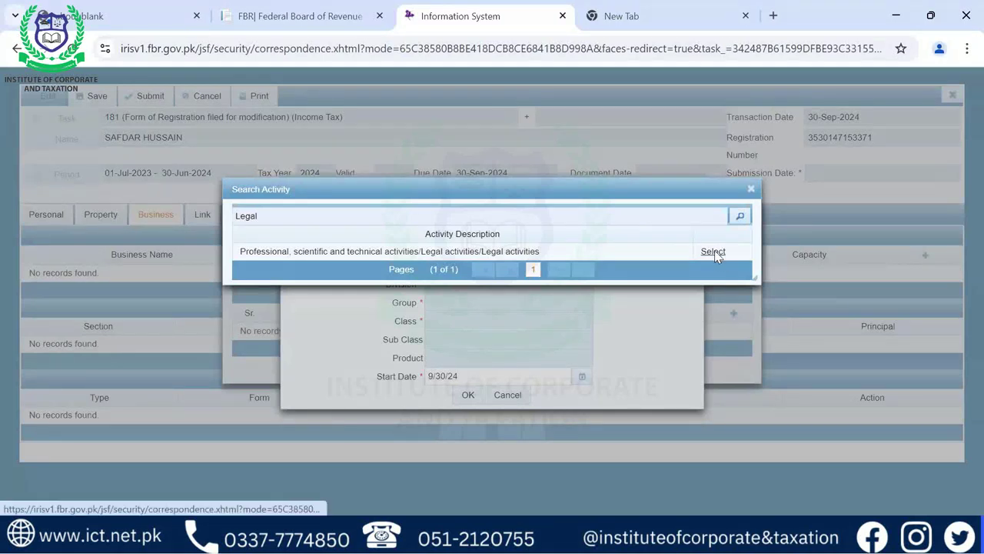
left_click(714, 252)
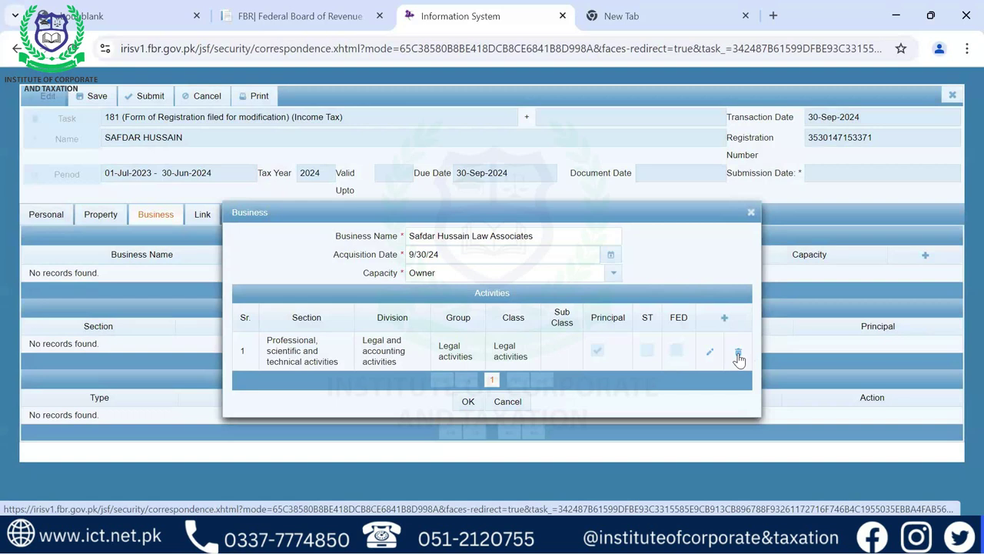
Save the business with its Legal activity, then open and close a new property form.
left_click(469, 402)
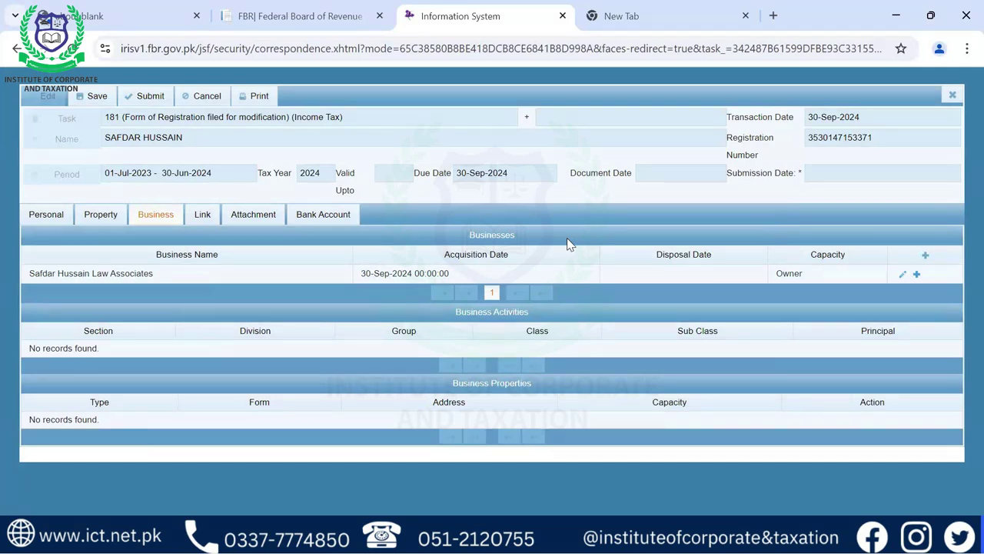
left_click(98, 216)
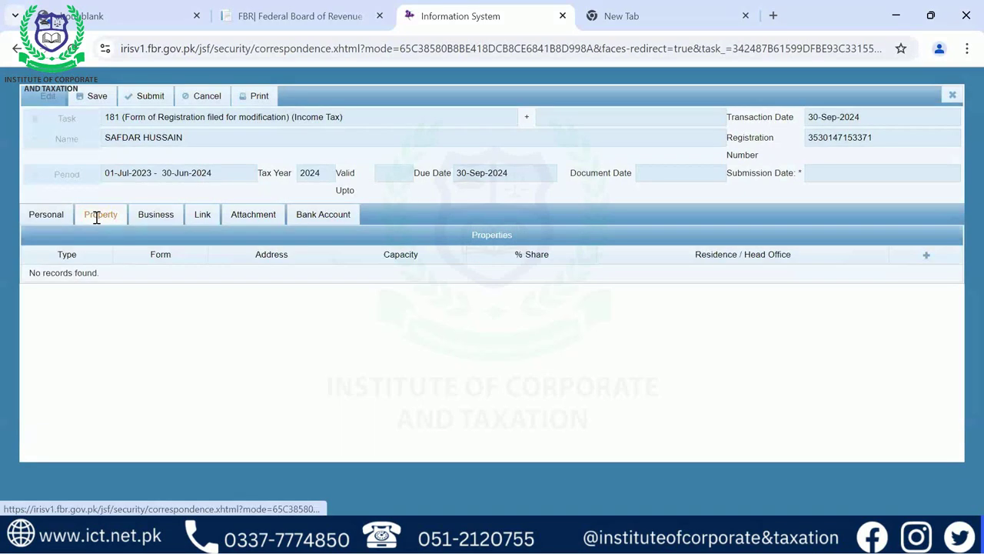
left_click(927, 256)
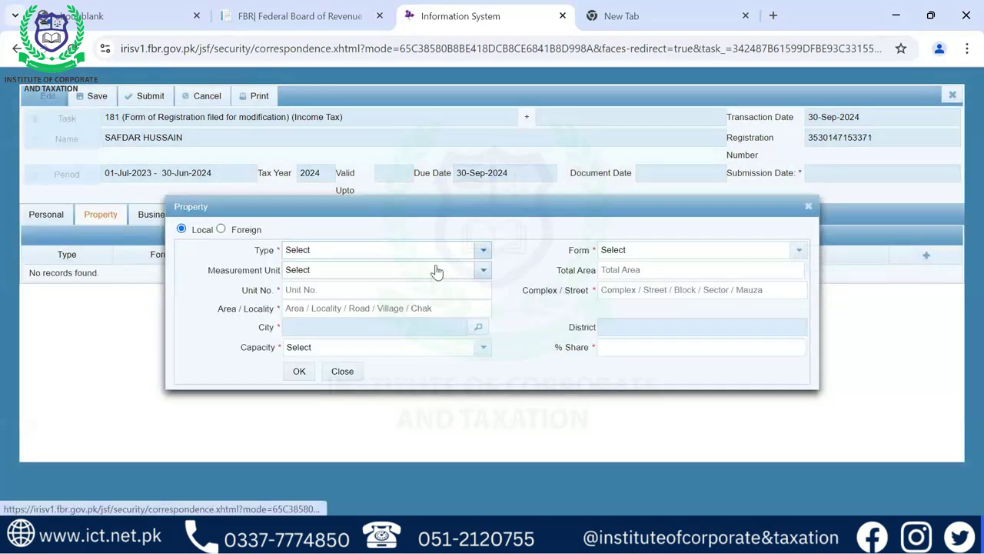
left_click(808, 206)
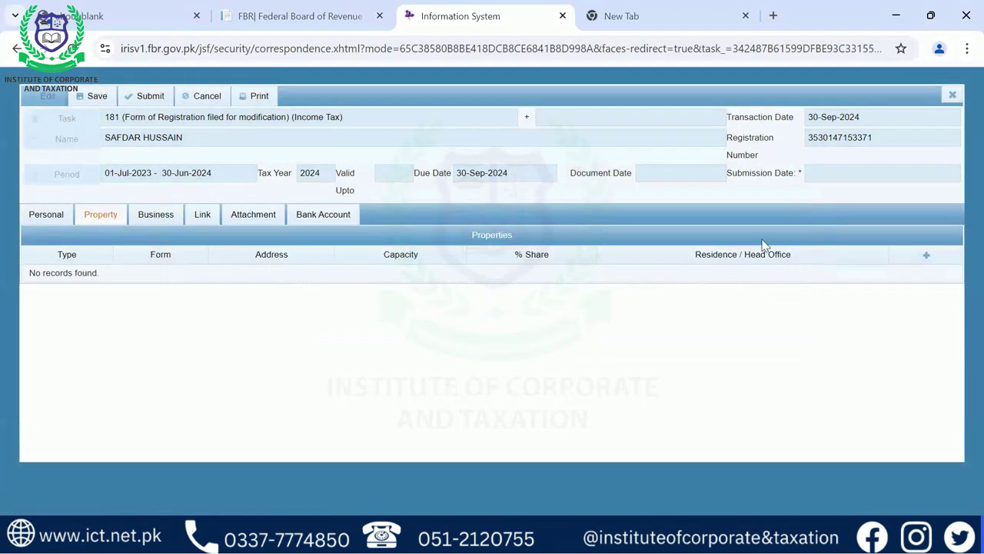
Try linking a new property to the business, then close the Link Property dialogs.
left_click(165, 215)
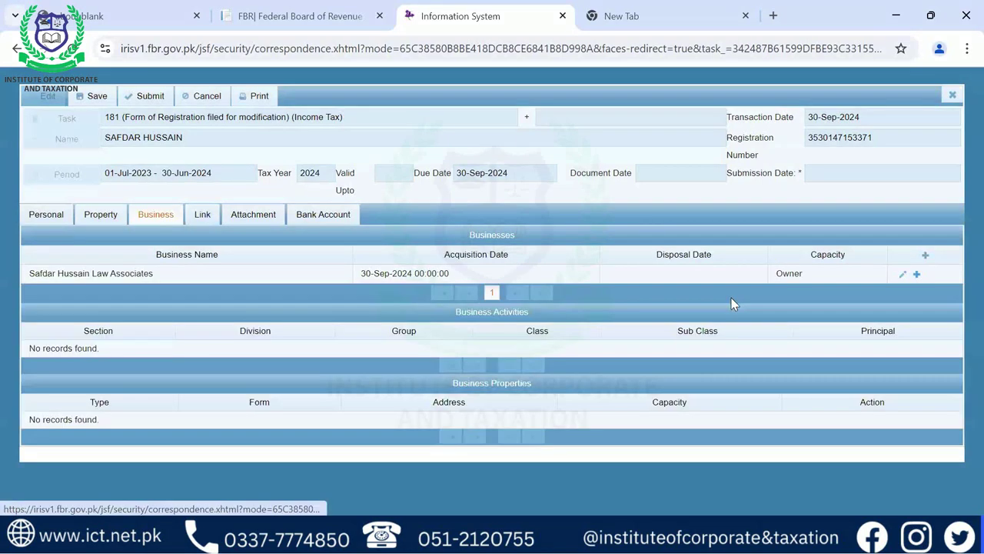
left_click(915, 274)
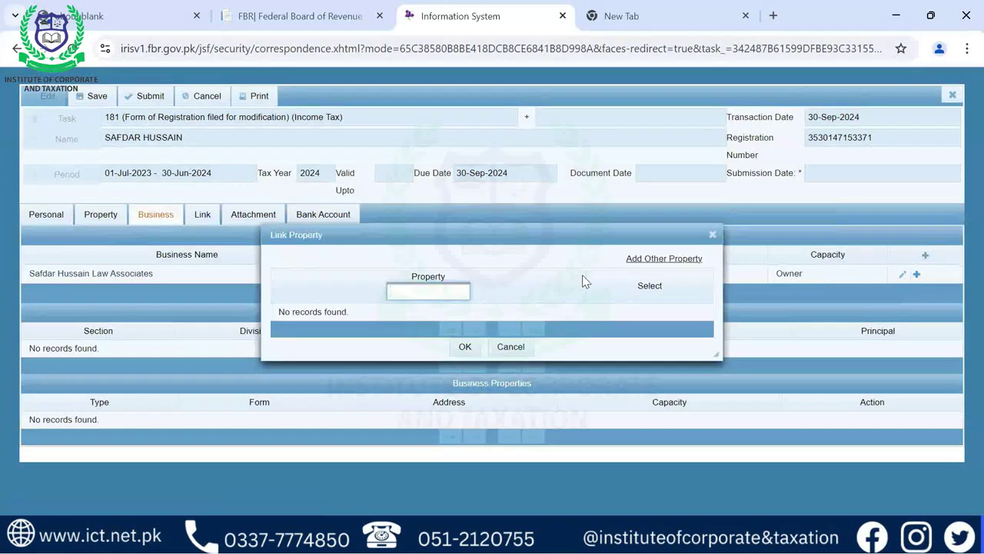
left_click(658, 259)
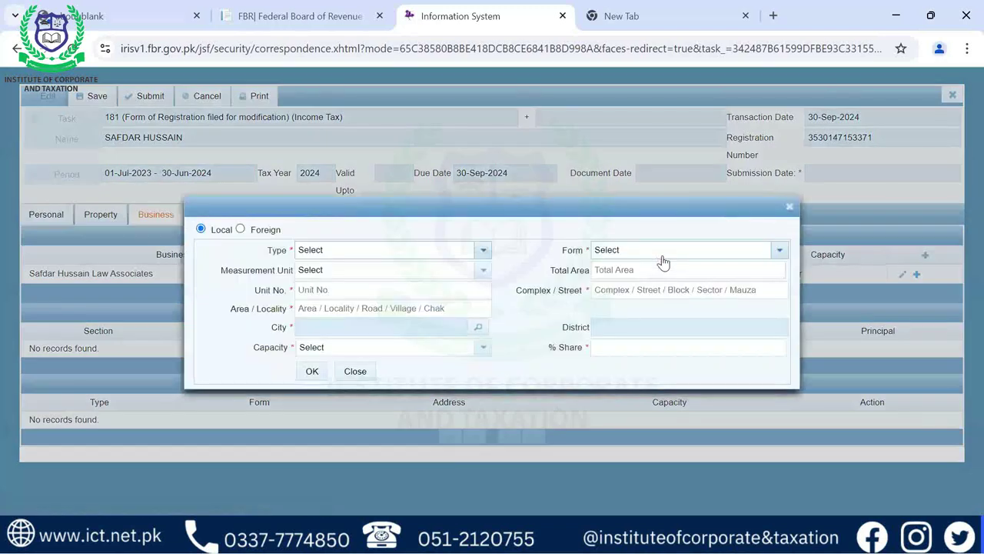
left_click(789, 206)
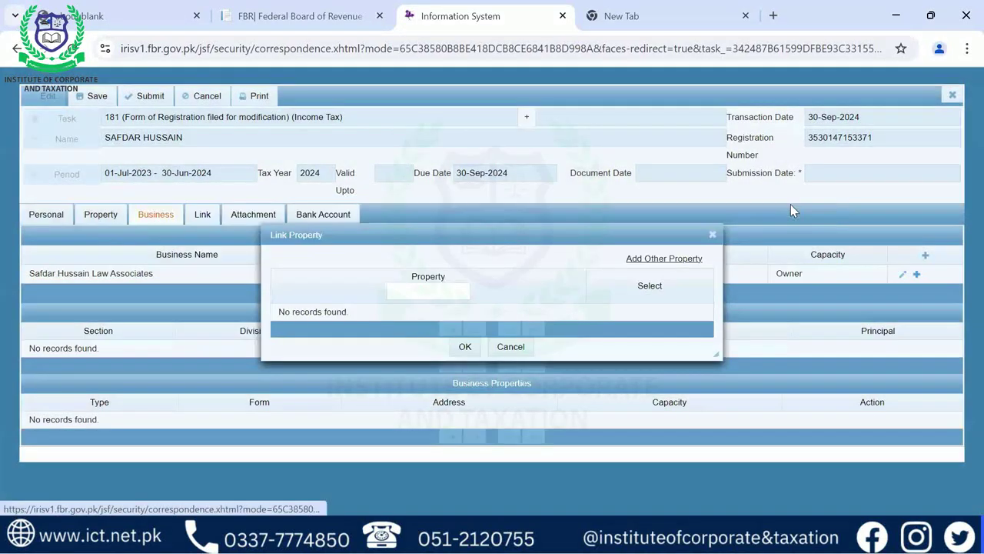
left_click(712, 234)
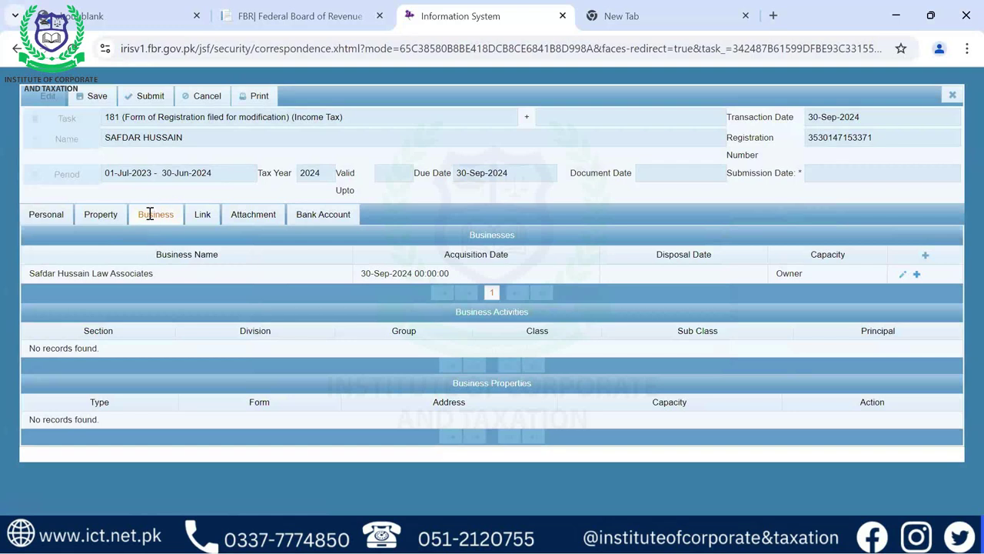
Add a new property under the Property section with type Commercial Property.
left_click(101, 214)
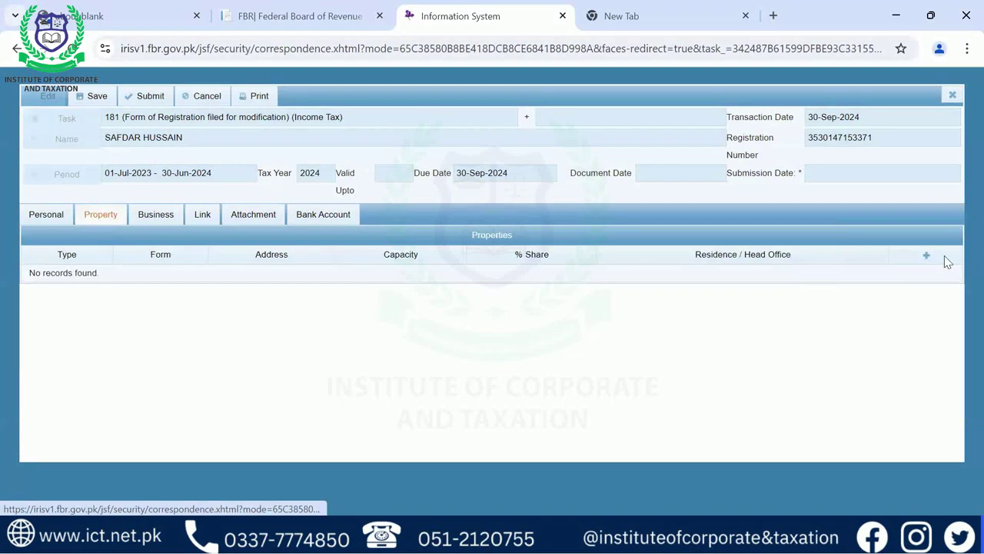
left_click(927, 257)
left_click(440, 254)
left_click(394, 308)
Set the property form to Museum.
left_click(383, 272)
left_click(655, 254)
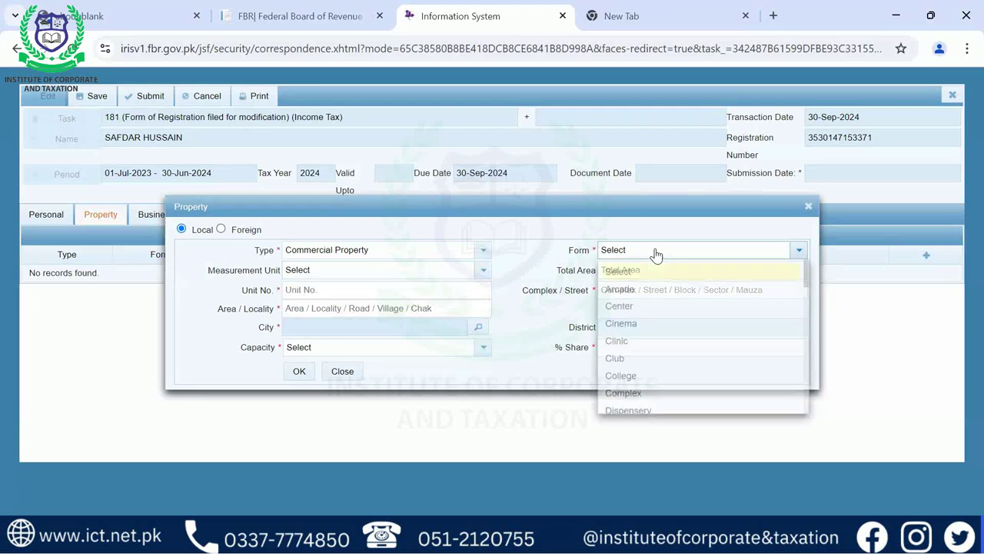
key("o")
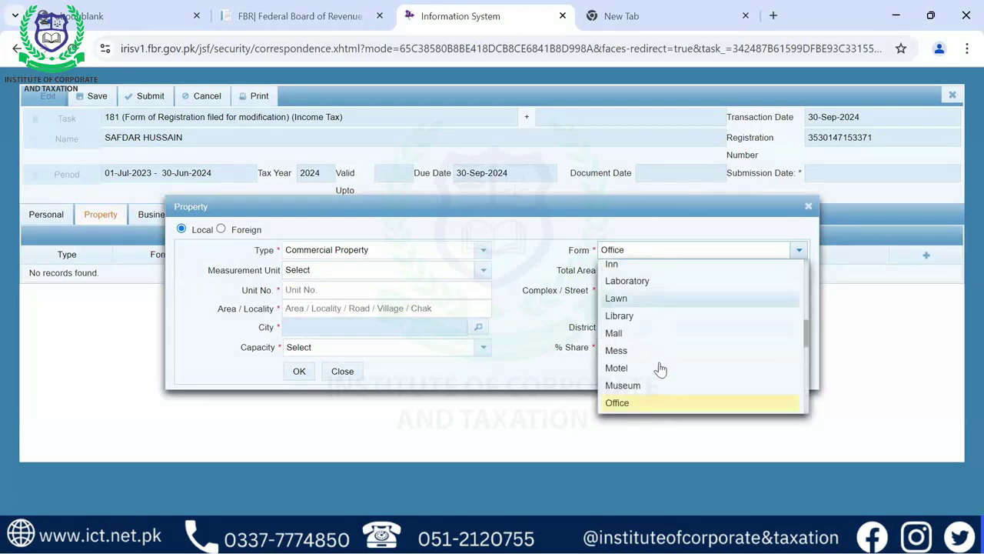
left_click(659, 389)
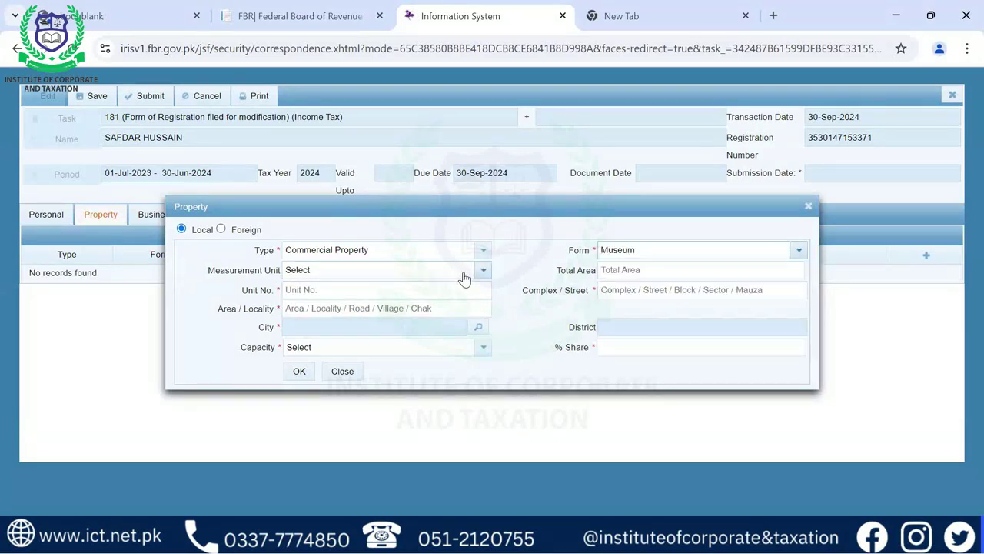
left_click(467, 287)
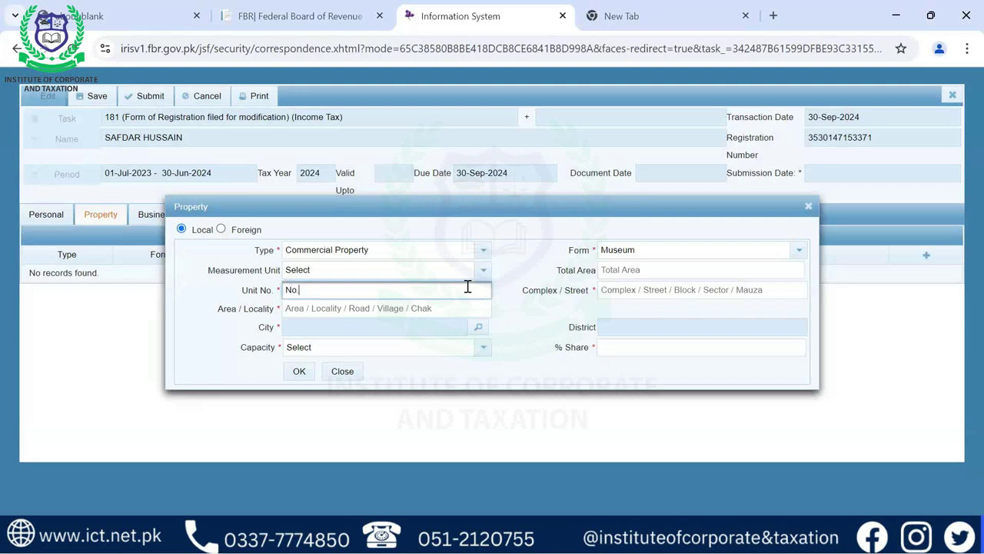
left_click(683, 291)
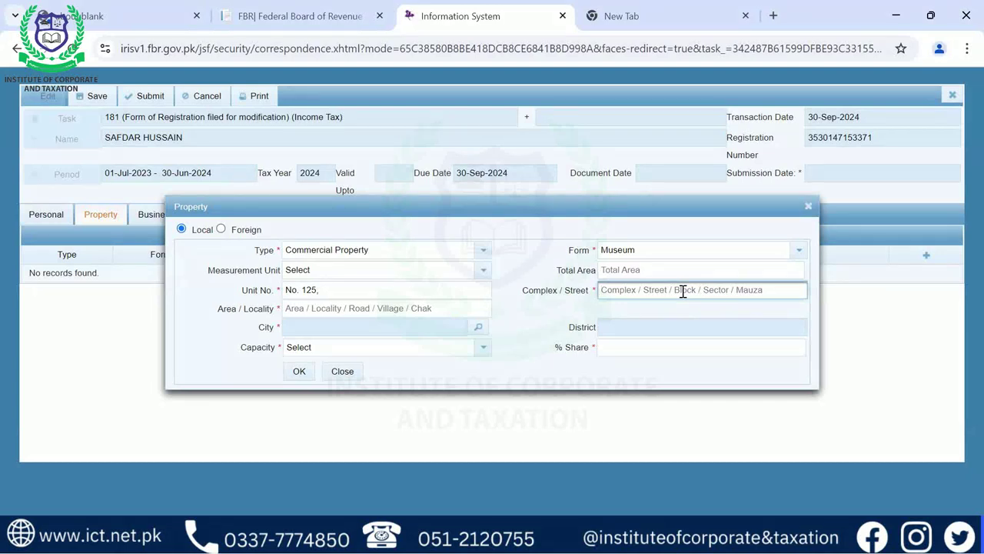
type("Bar")
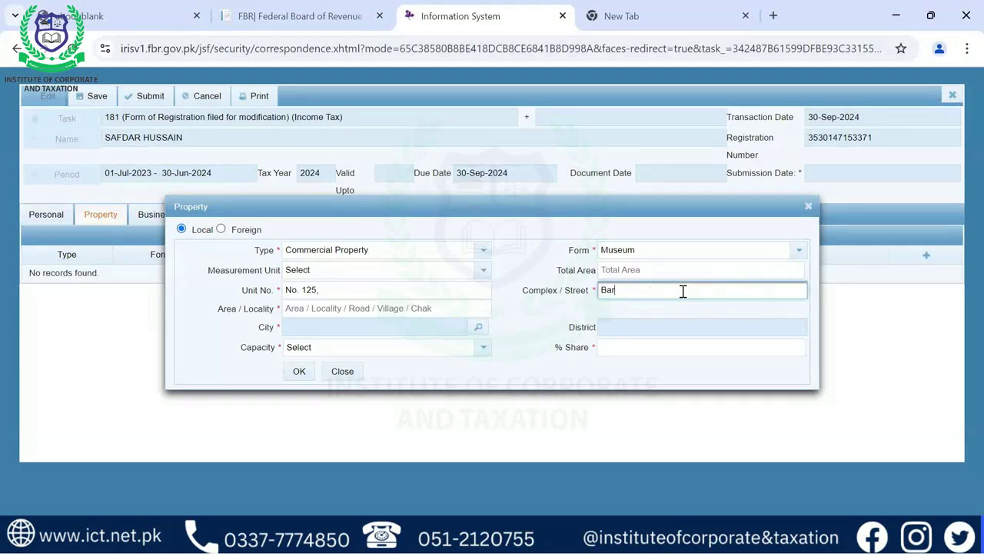
key("BackSpace")
key("BackSpace")
key("BackSpace")
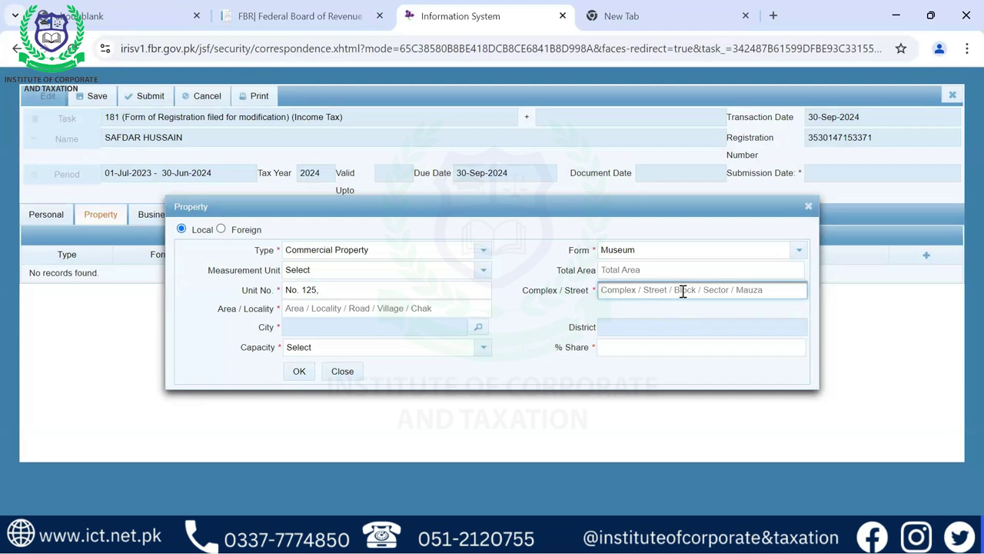
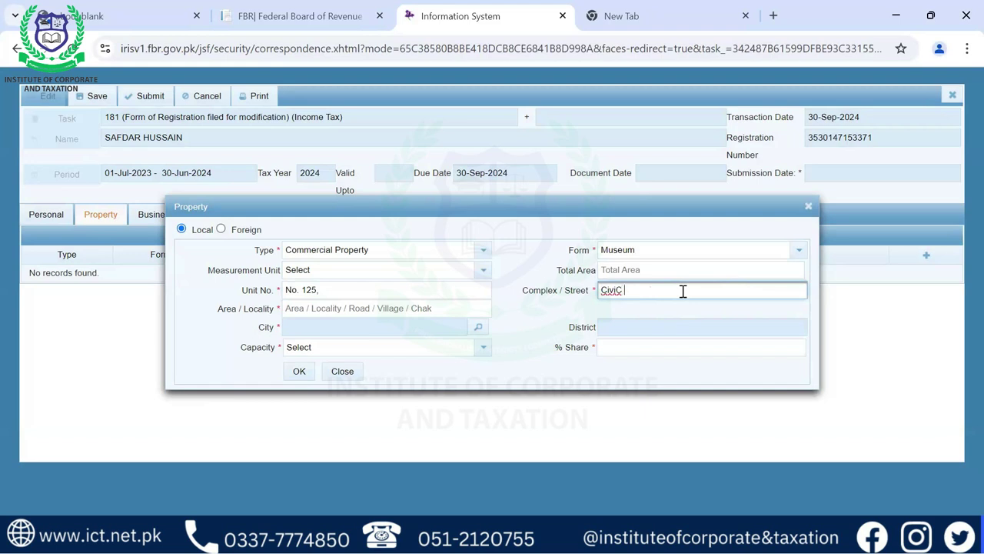
left_click(415, 307)
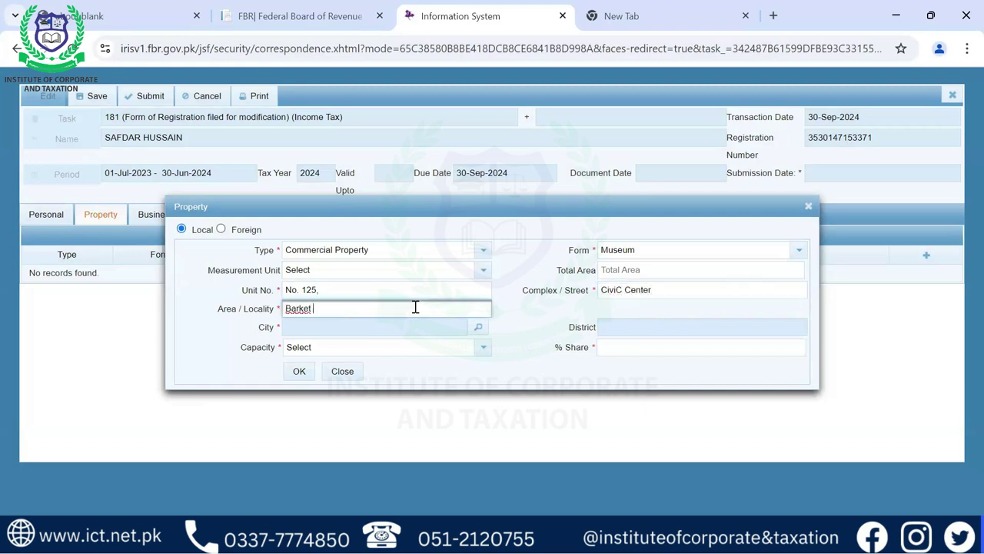
Search for and select Lahore as the property's city.
left_click(481, 329)
left_click(642, 238)
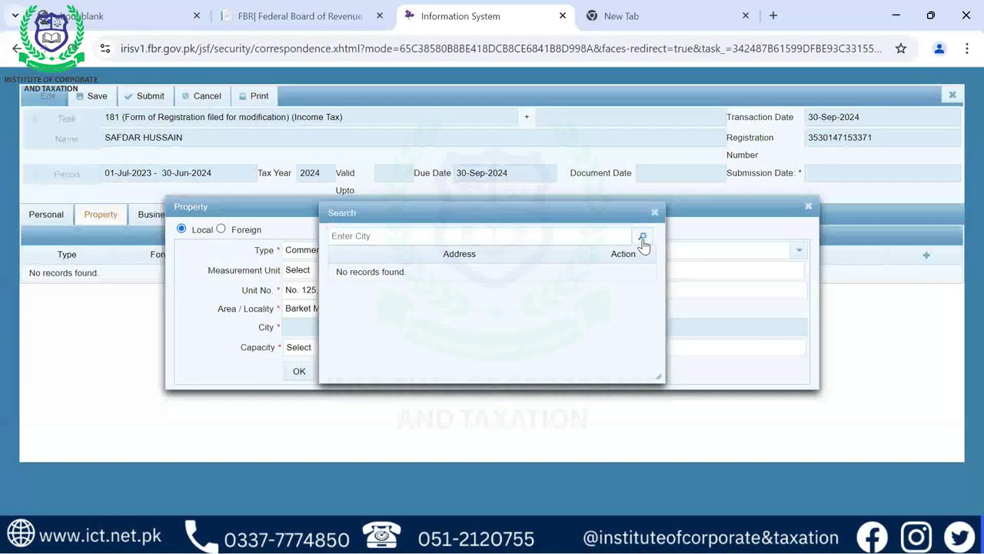
left_click(611, 234)
type("Lahore")
left_click(642, 237)
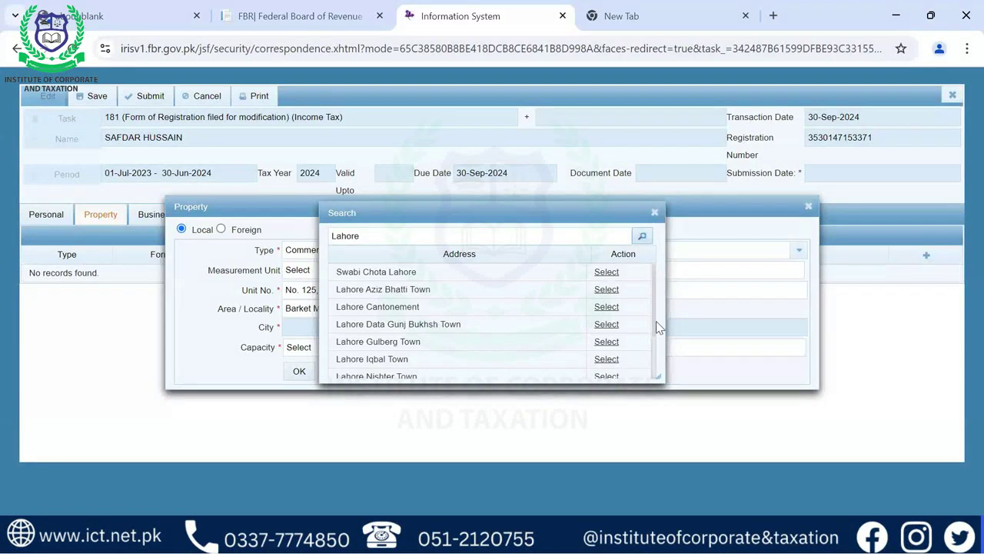
scroll(656, 327, "down", 3)
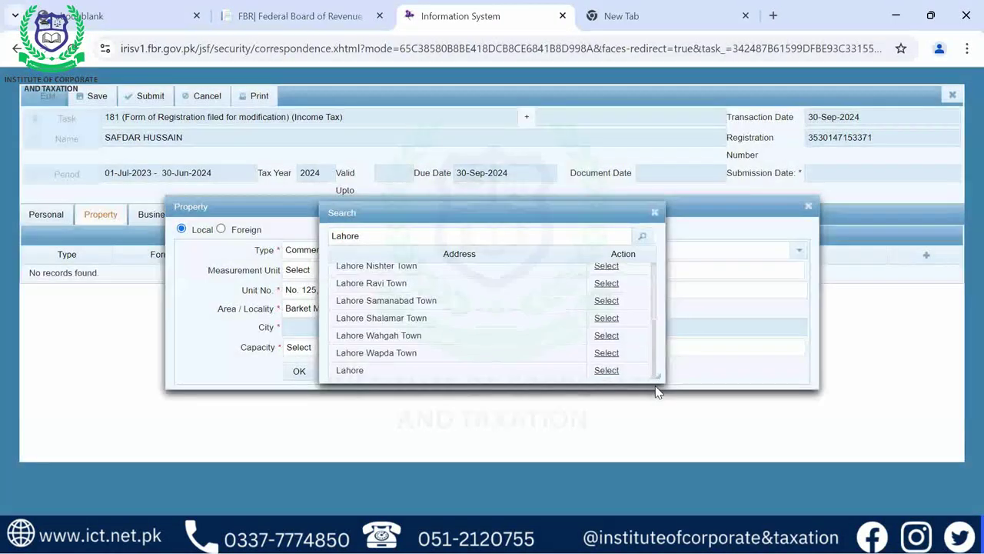
left_click(609, 372)
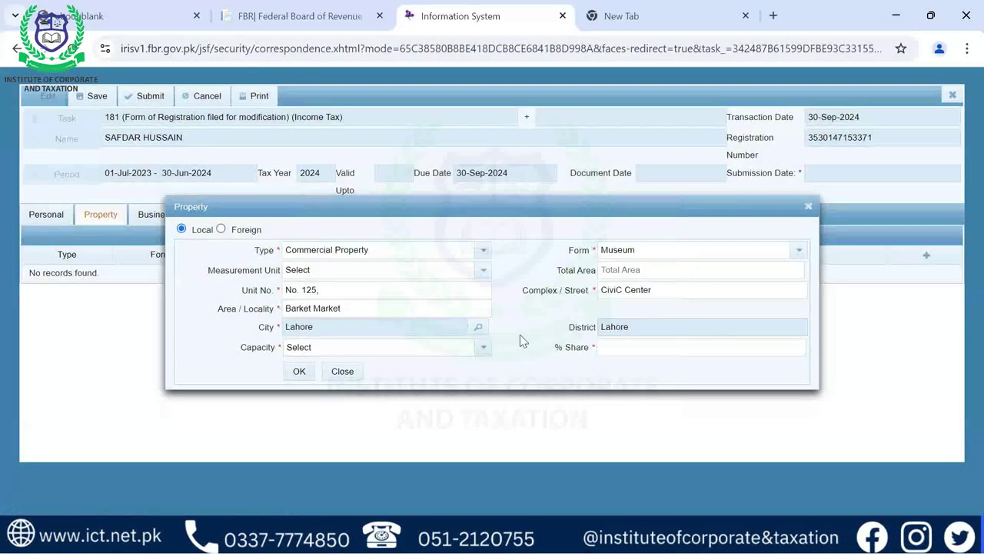
Set capacity to Benami/Lessee/Tenant/Franchisee/Occupant and share 1, then save the property.
left_click(481, 348)
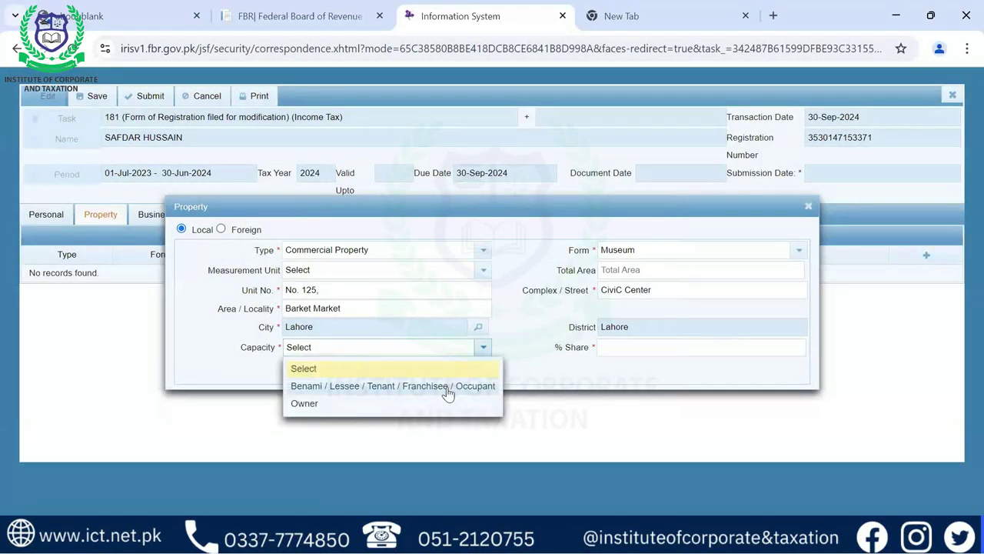
left_click(442, 387)
left_click(611, 350)
type("1")
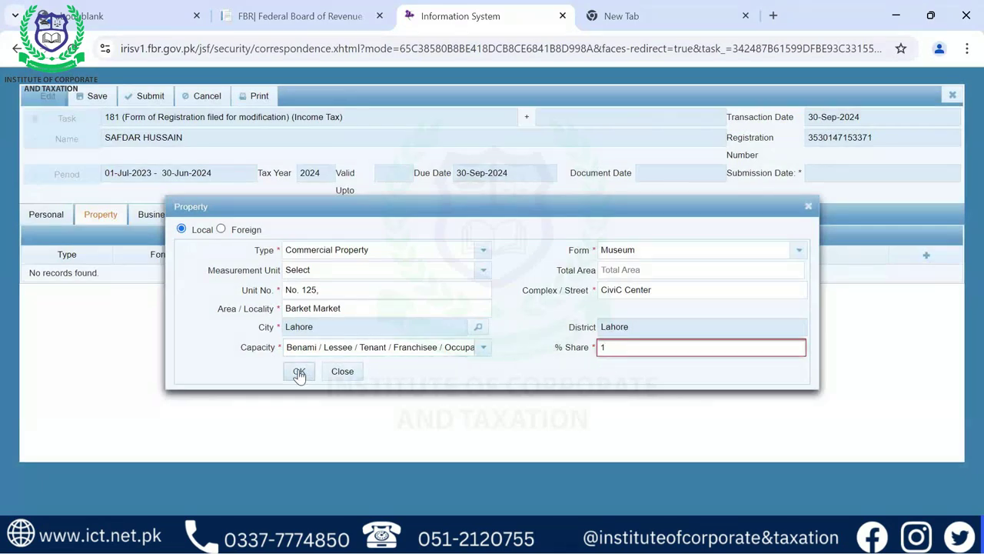
left_click(300, 372)
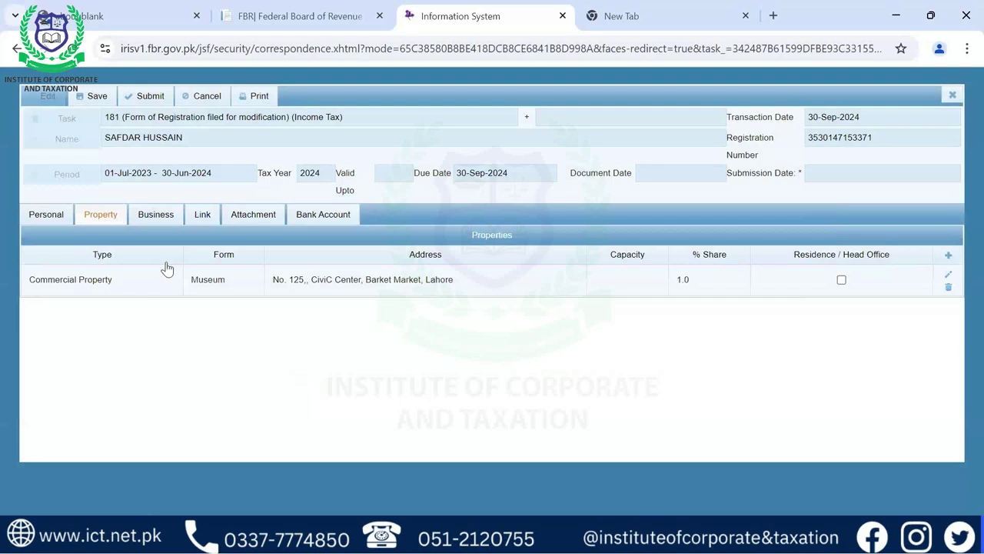
Link the listed commercial property to the law associates business and load its activities and properties.
left_click(147, 216)
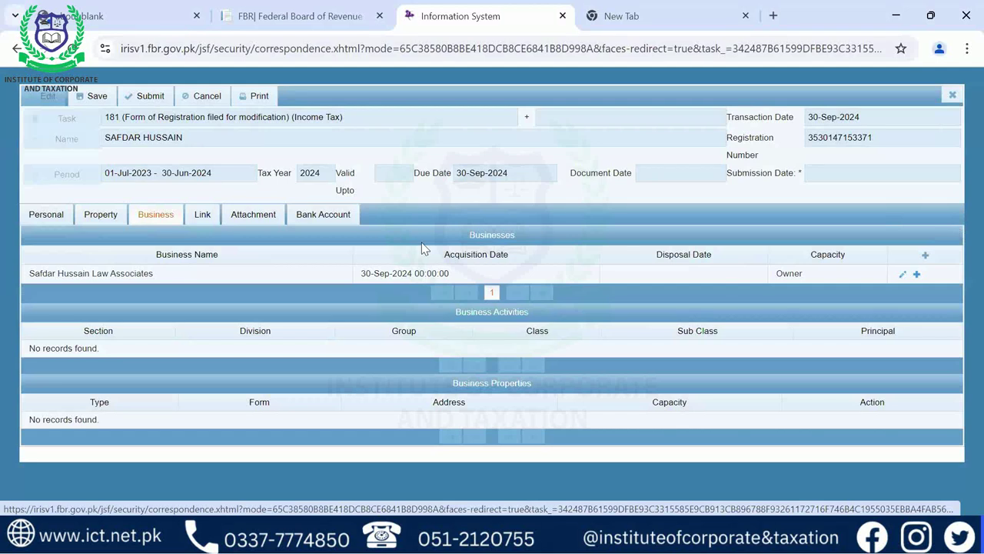
left_click(164, 275)
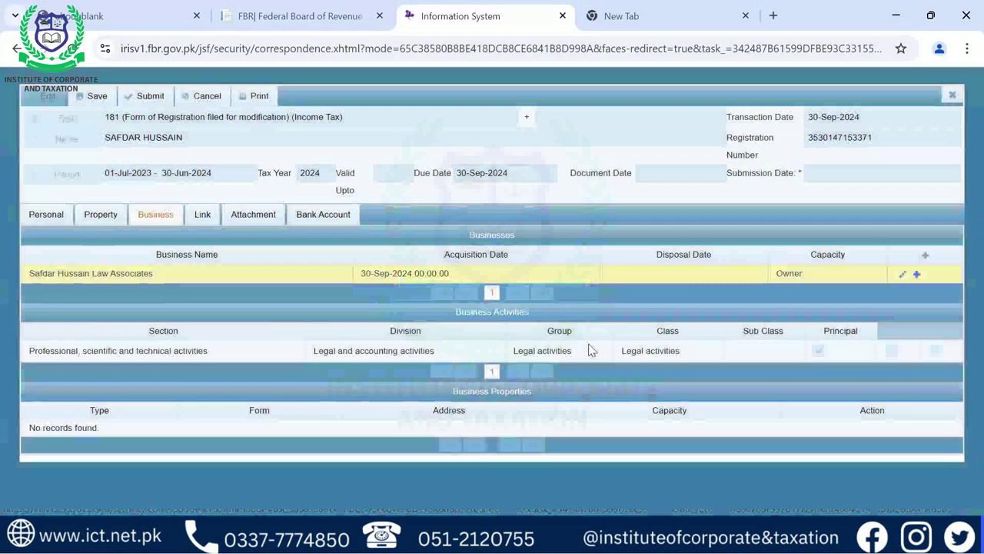
left_click(917, 274)
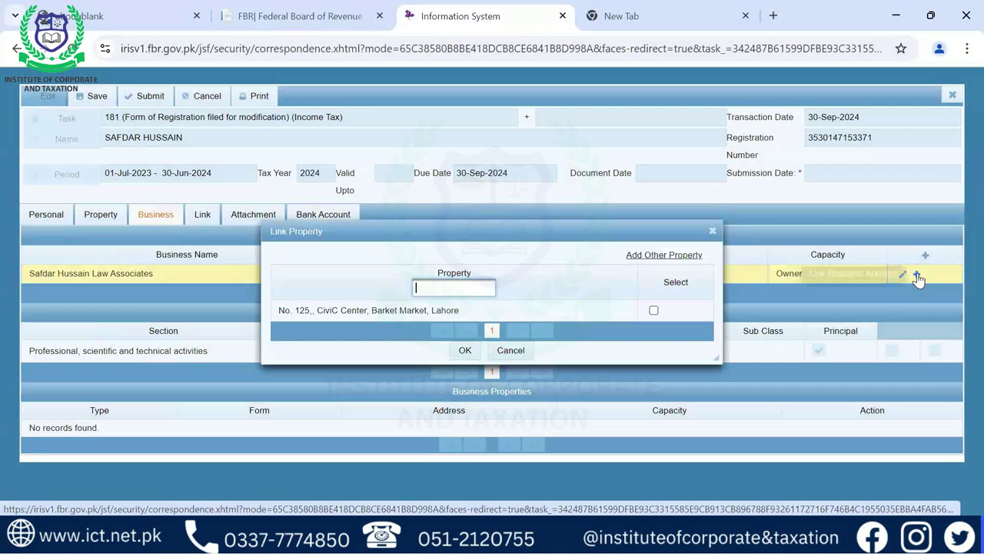
left_click(683, 256)
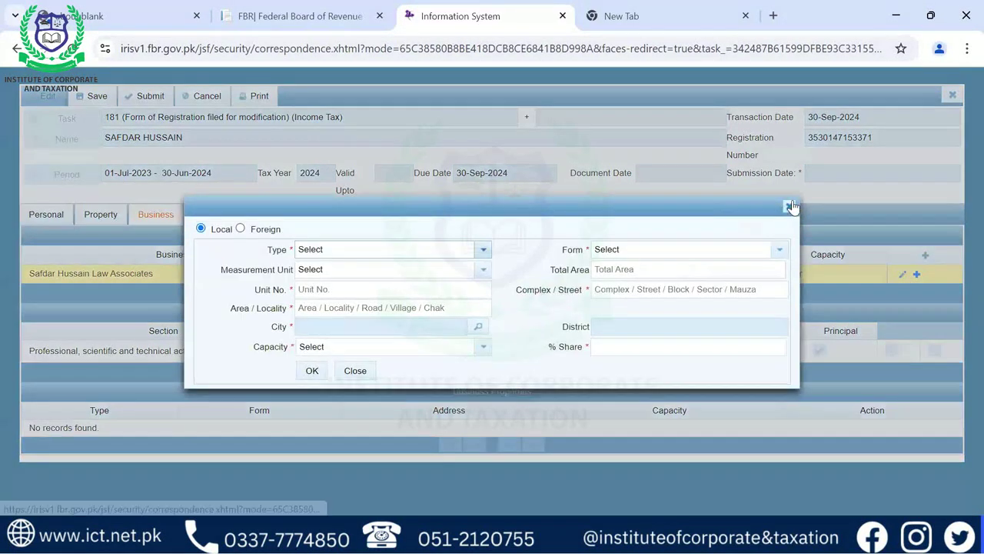
left_click(789, 206)
left_click(653, 311)
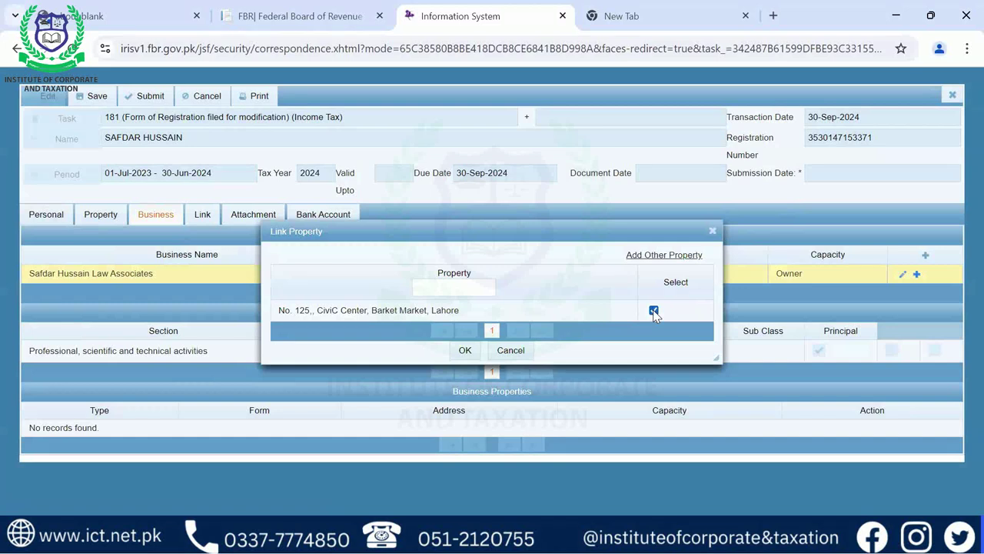
left_click(466, 350)
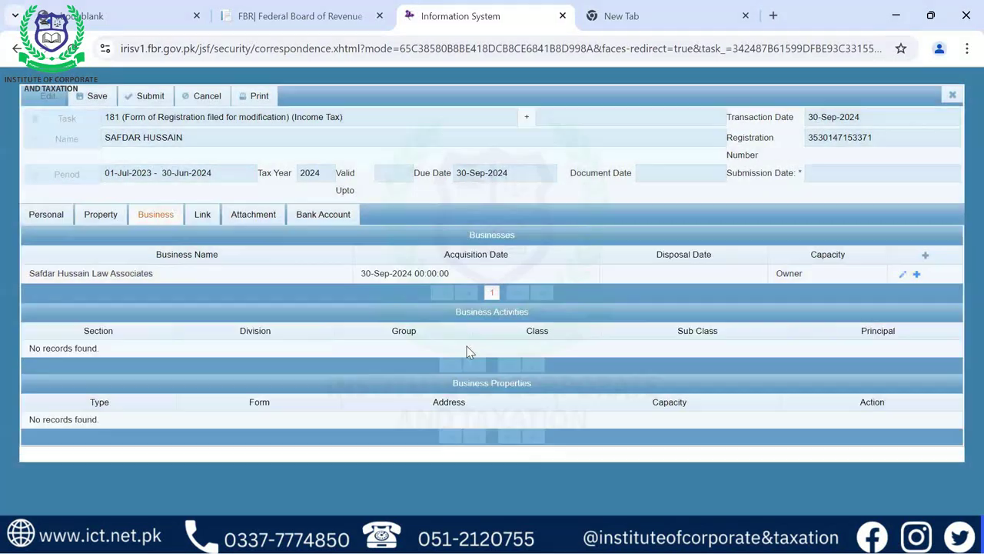
left_click(292, 274)
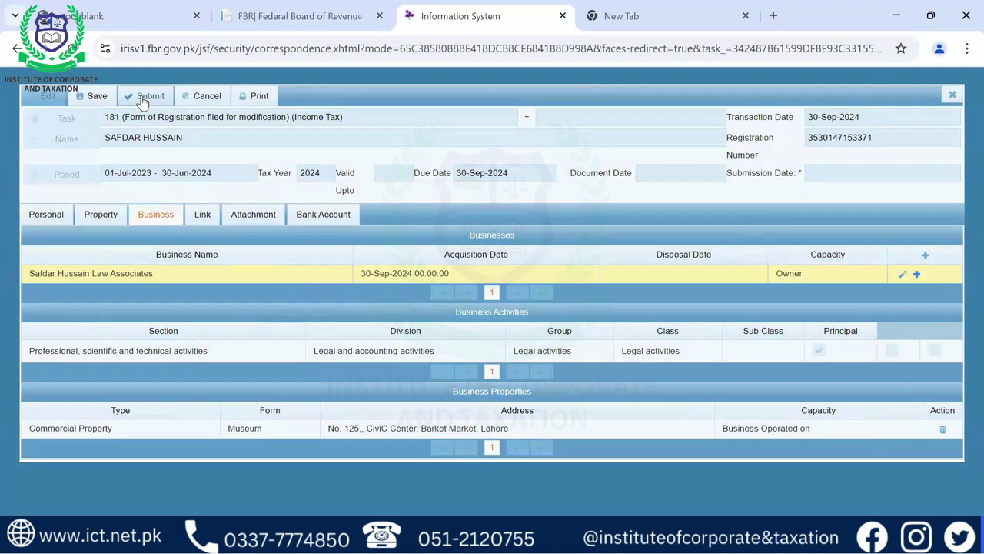
left_click(257, 214)
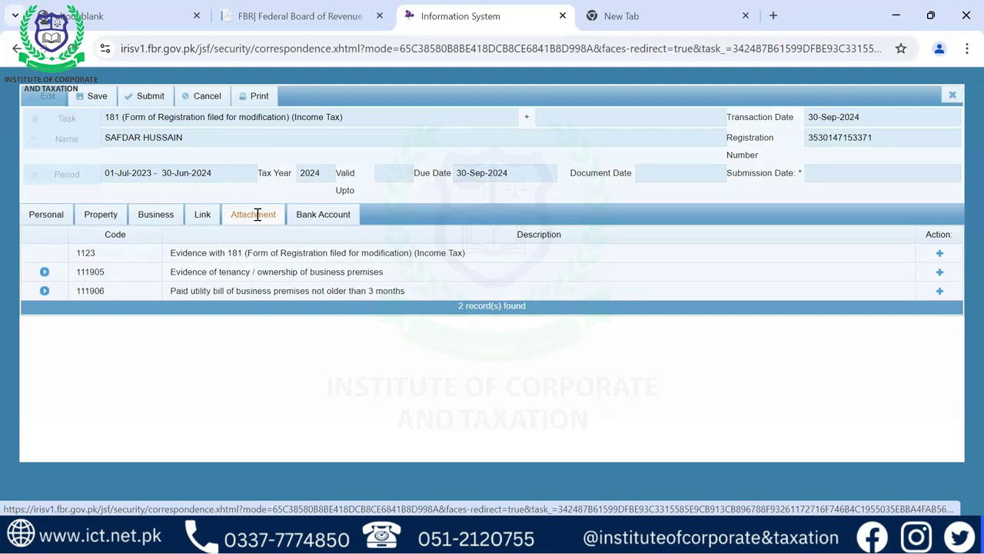
Dismiss the tenancy evidence attachment without a file, then close Form 181 discarding unsaved data.
left_click(939, 273)
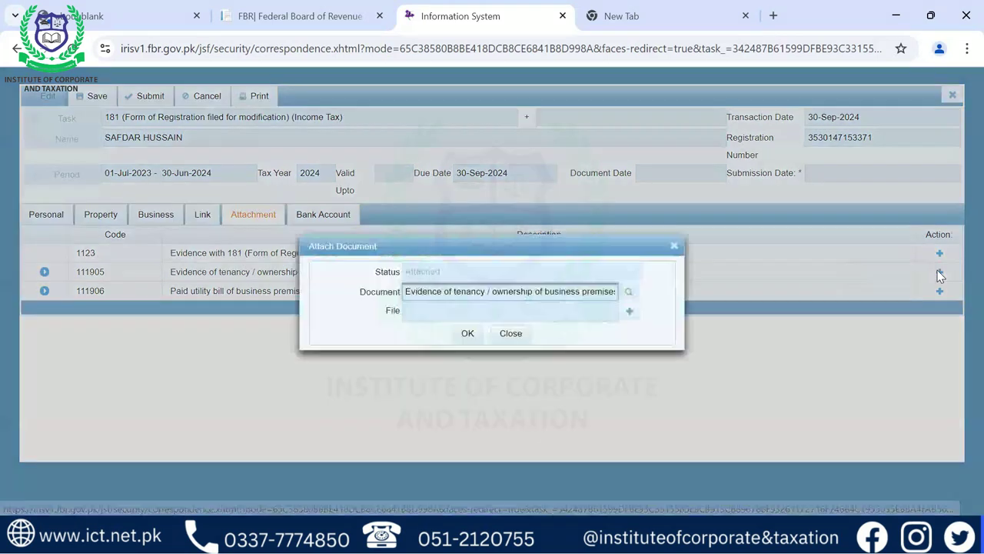
left_click(512, 334)
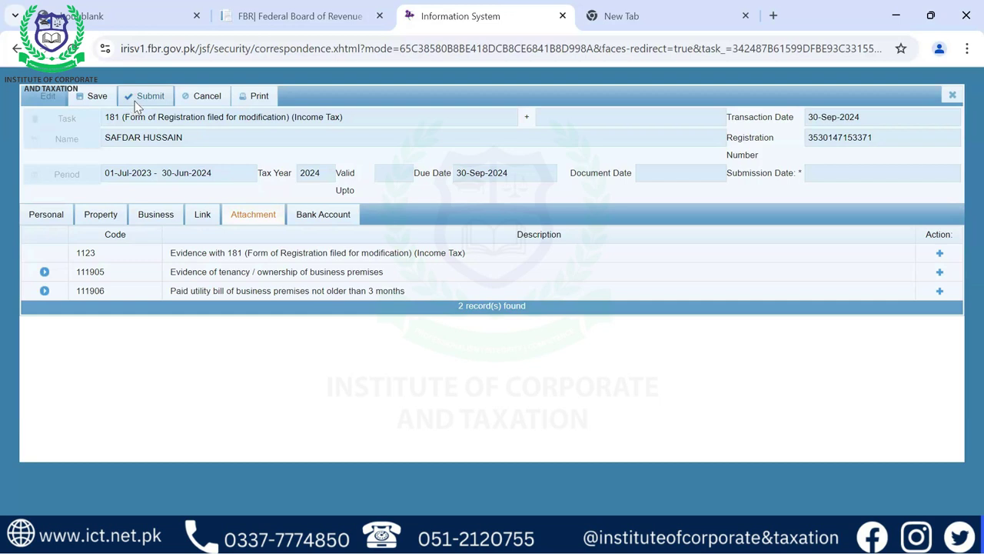
left_click(952, 94)
left_click(401, 315)
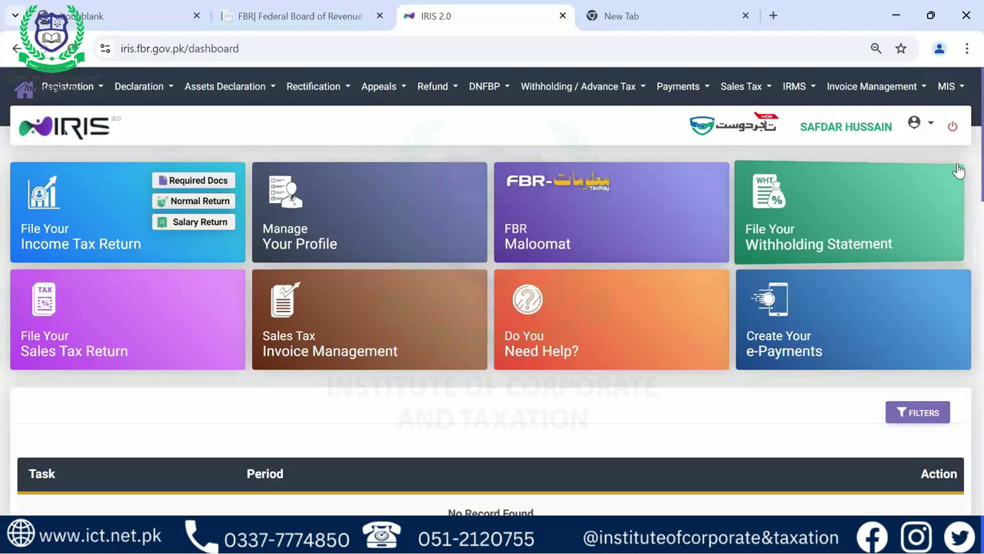
mouse_move(959, 170)
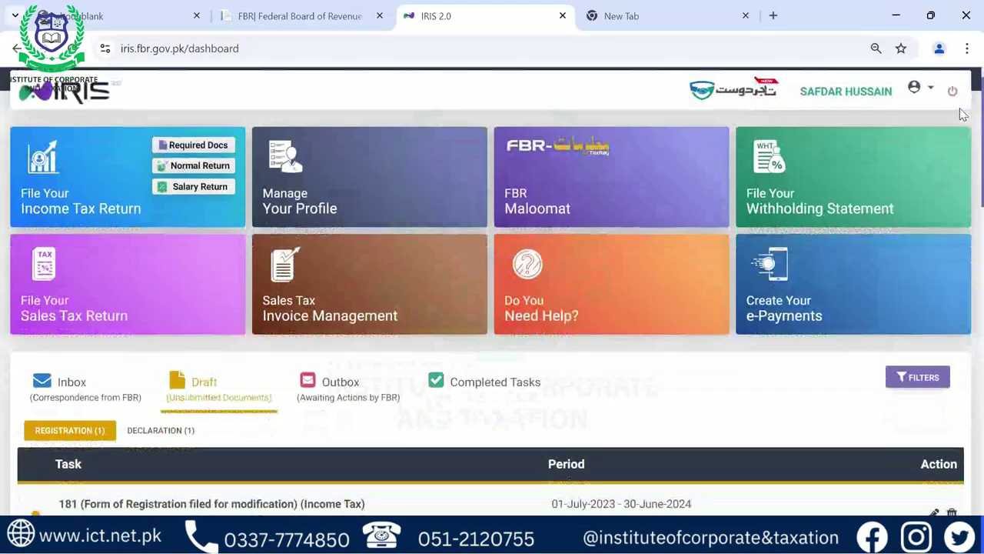
Reopen the Form 181 draft, close it again without saving, and show the account menu.
scroll(961, 119, "down", 1)
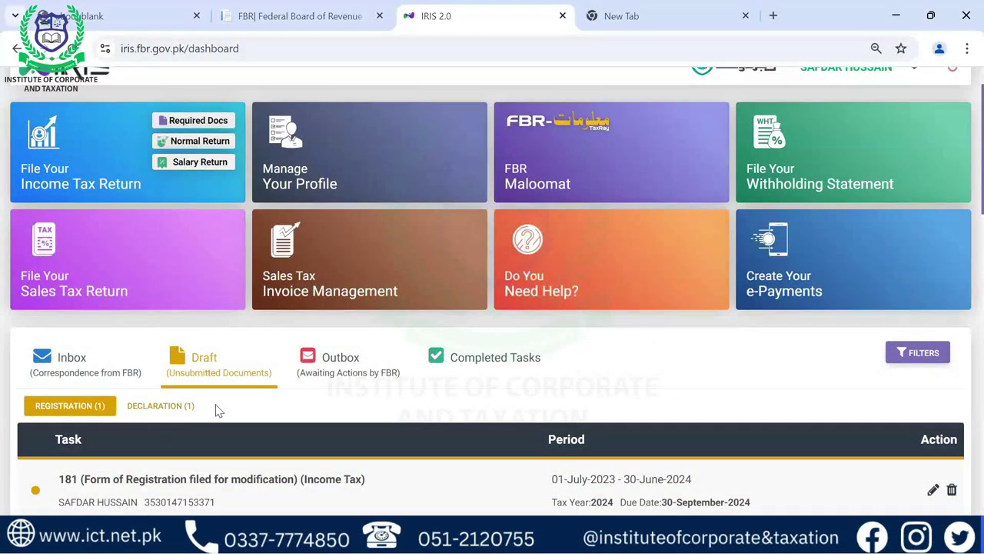
left_click(932, 490)
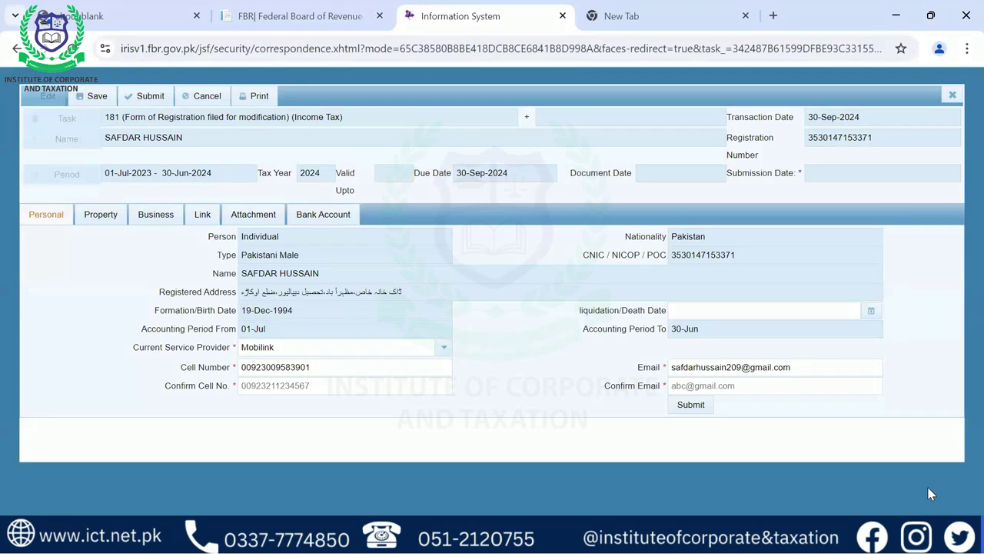
left_click(952, 97)
left_click(414, 312)
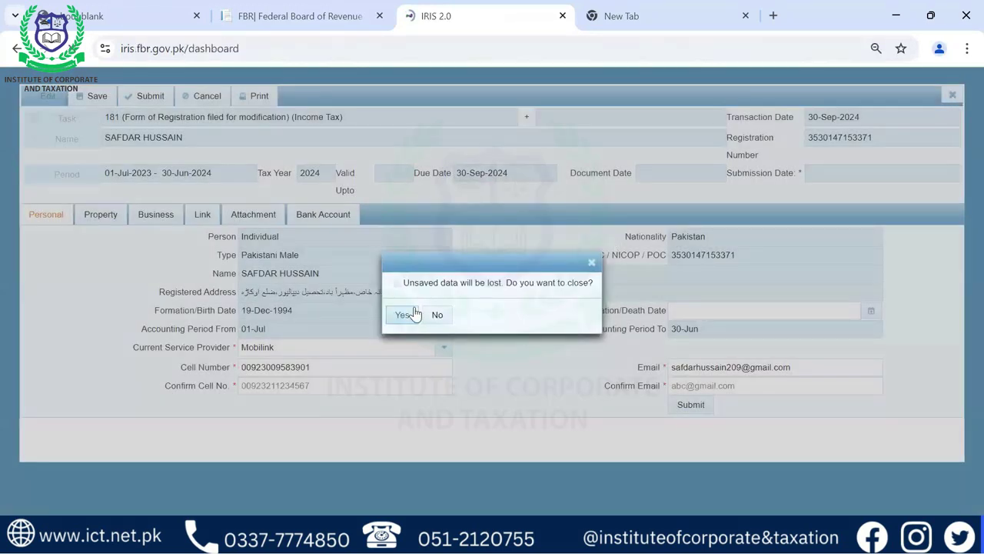
left_click(915, 125)
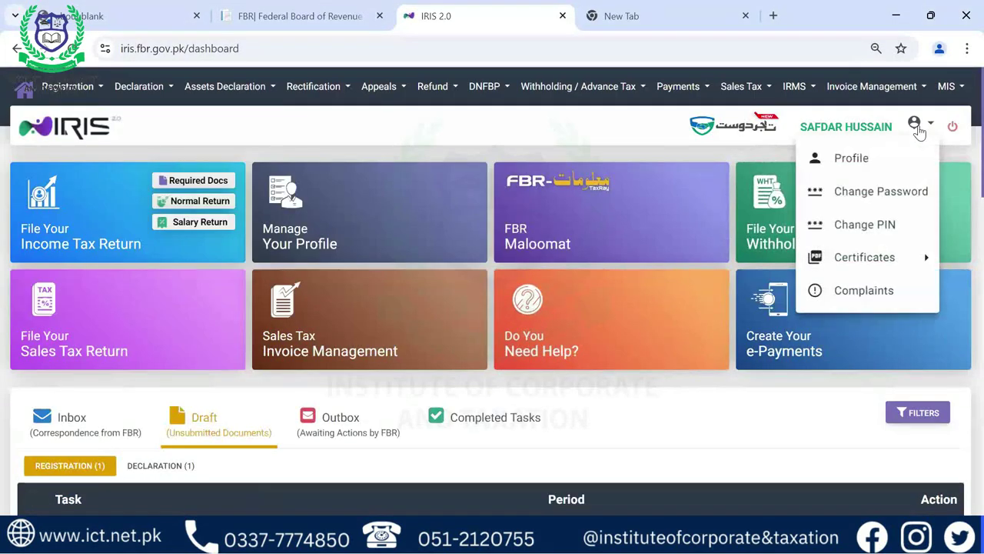
mouse_move(858, 267)
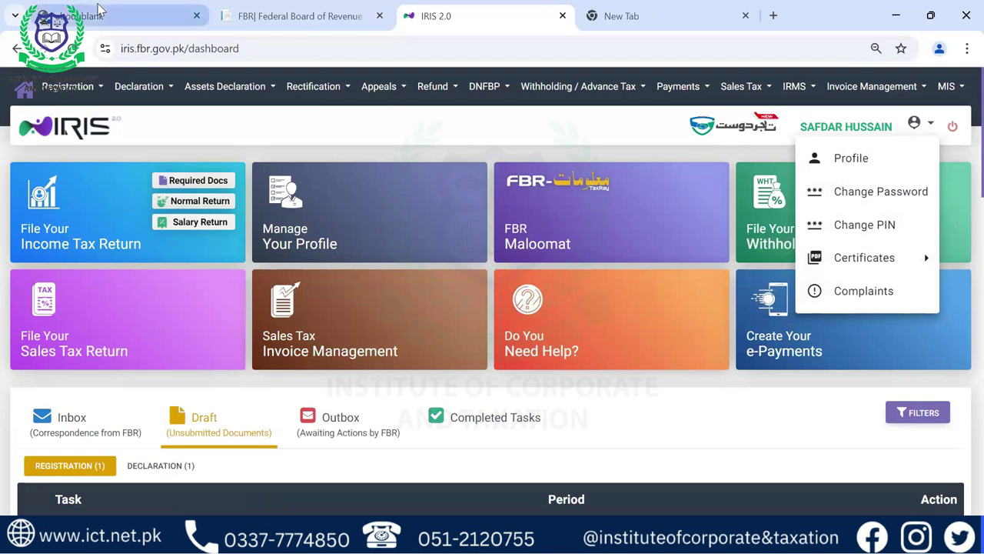
Load the IRIS site in a new tab and log out, dismissing the scam warnings.
left_click(600, 14)
type("iris")
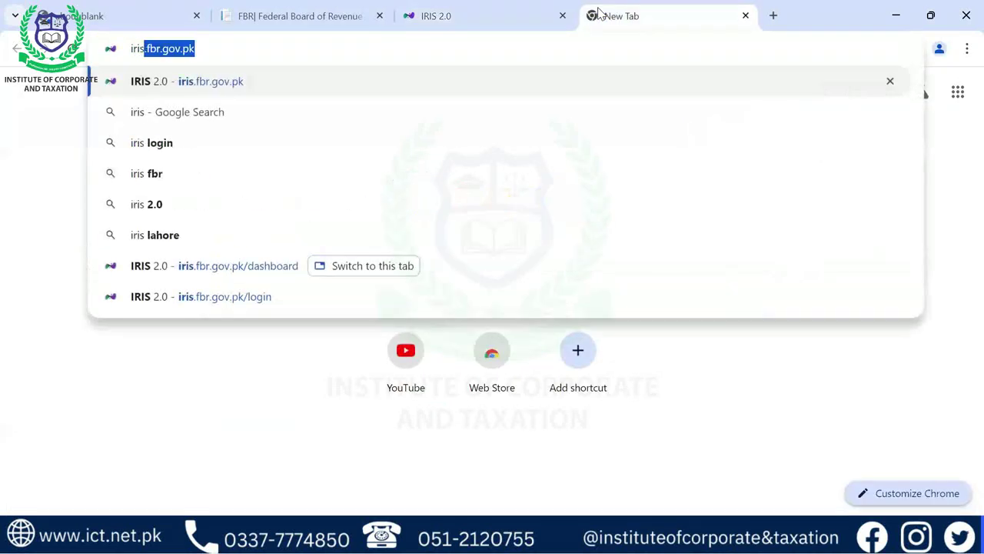
key("Return")
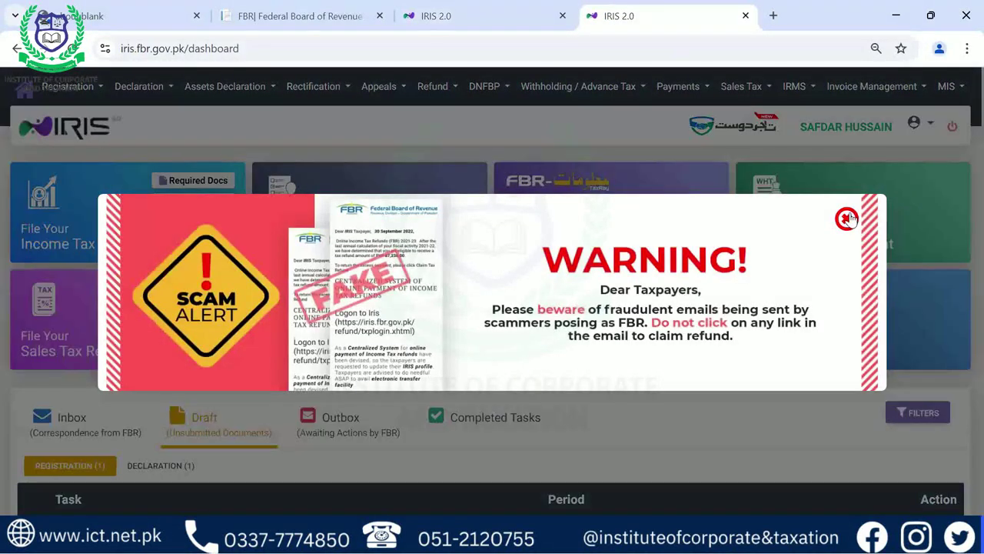
left_click(847, 219)
left_click(956, 135)
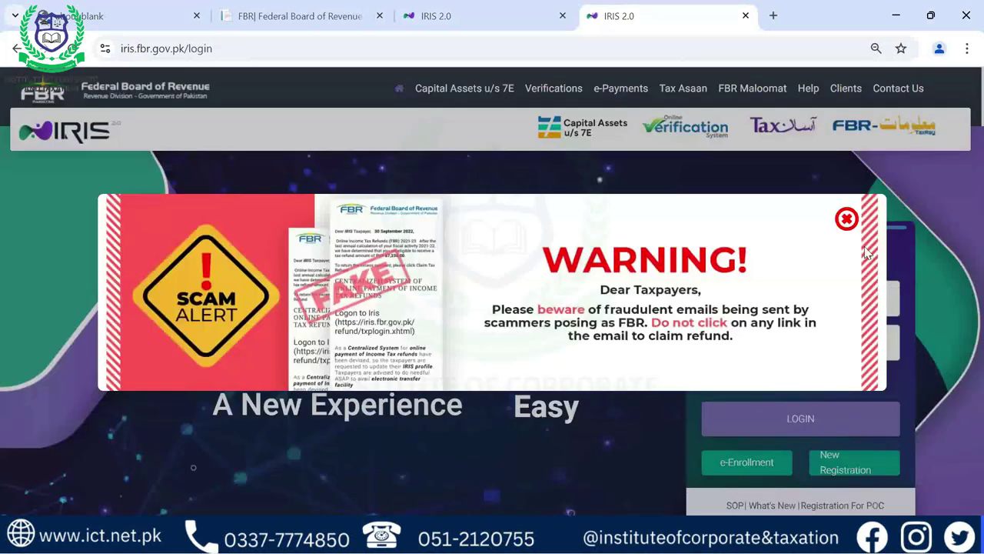
left_click(846, 220)
scroll(962, 177, "down", 5)
scroll(961, 177, "down", 5)
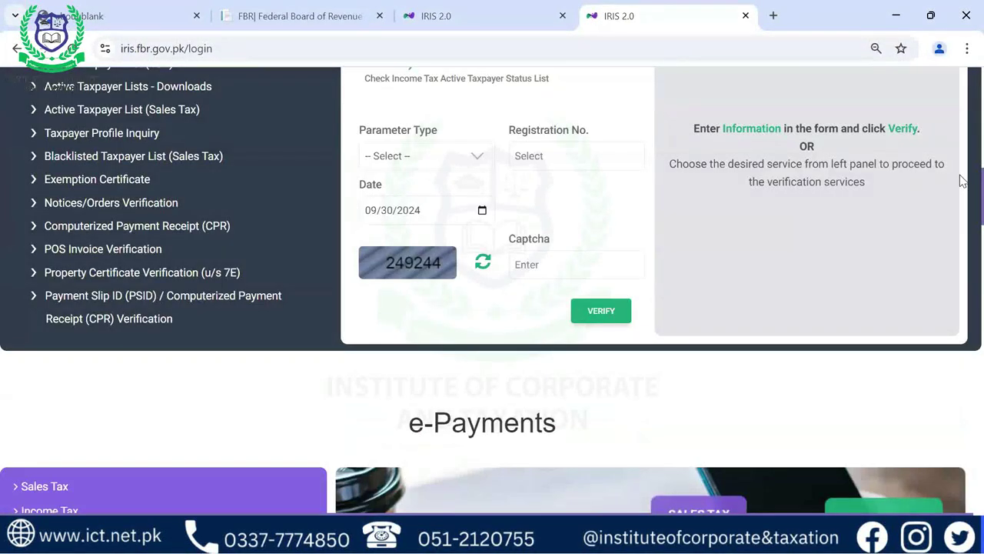
scroll(961, 177, "up", 1)
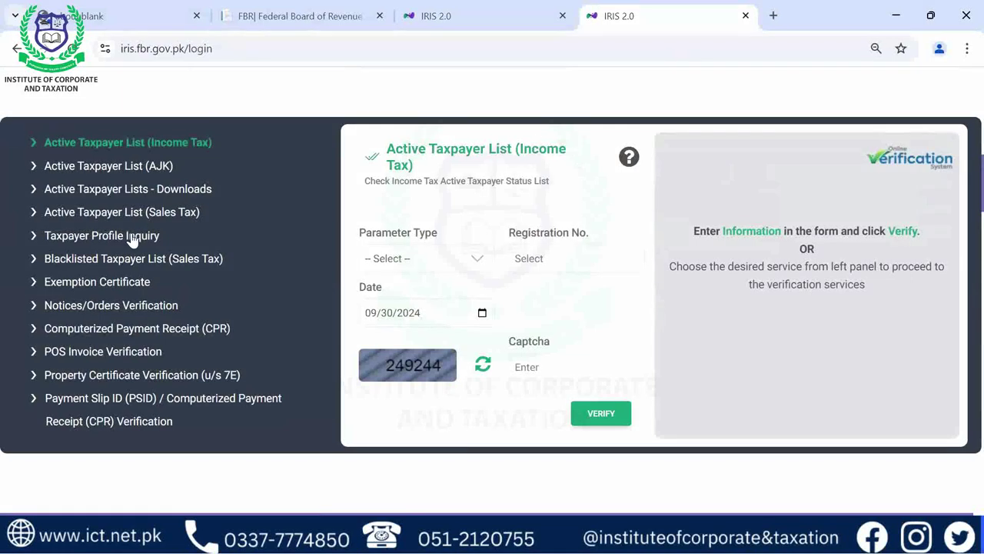
Run a Taxpayer Profile Inquiry by CNIC with the captcha, then print the result as PDF.
left_click(132, 240)
left_click(458, 231)
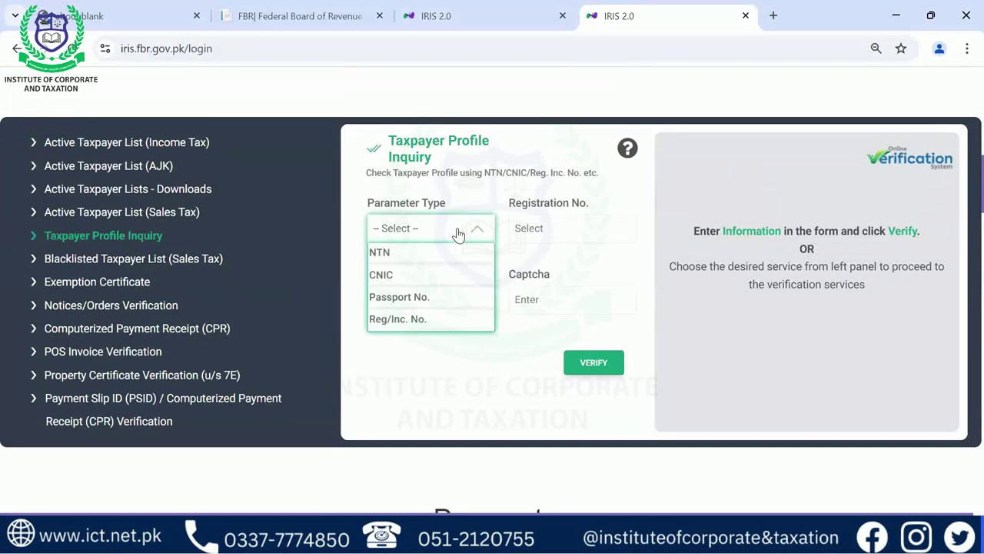
left_click(434, 274)
left_click(571, 227)
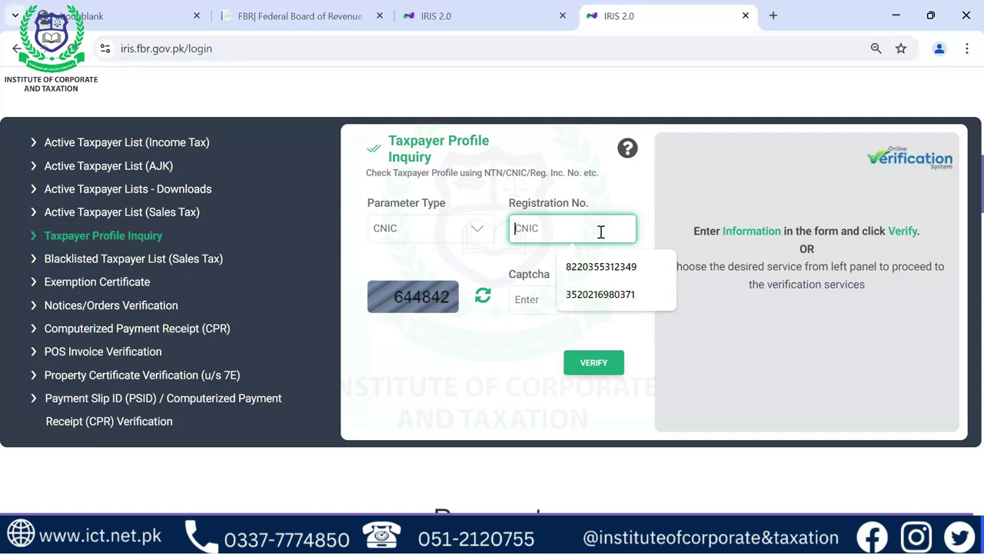
type("4")
key("BackSpace")
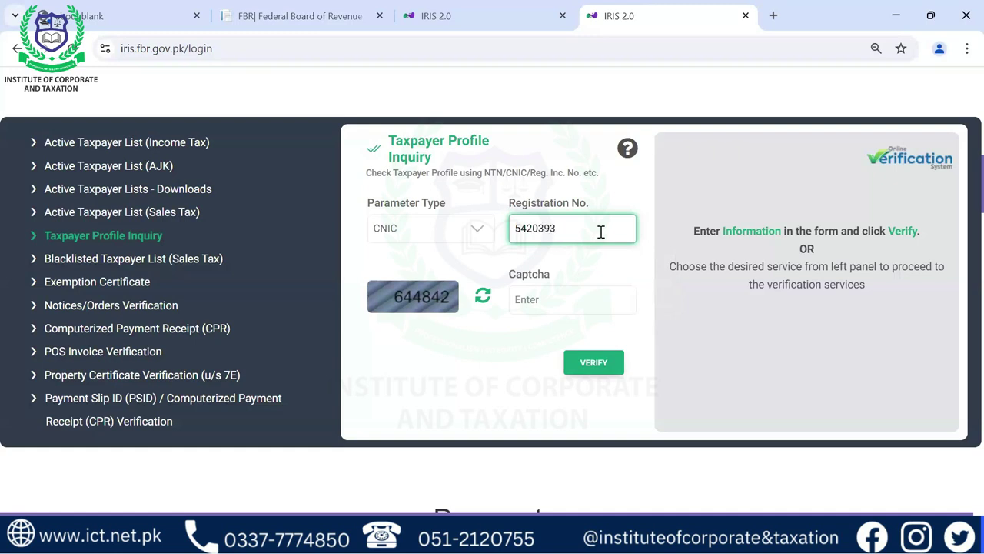
left_click(559, 300)
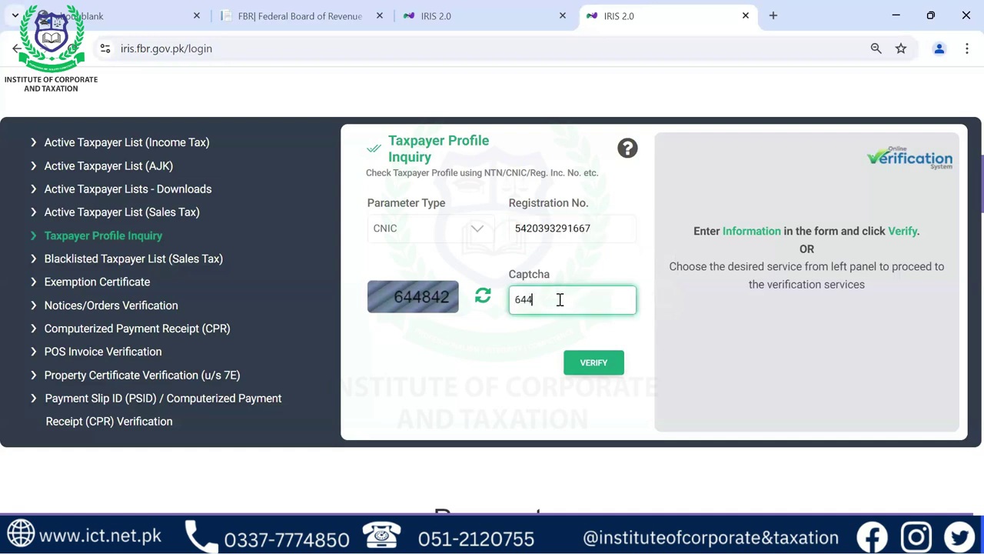
left_click(584, 364)
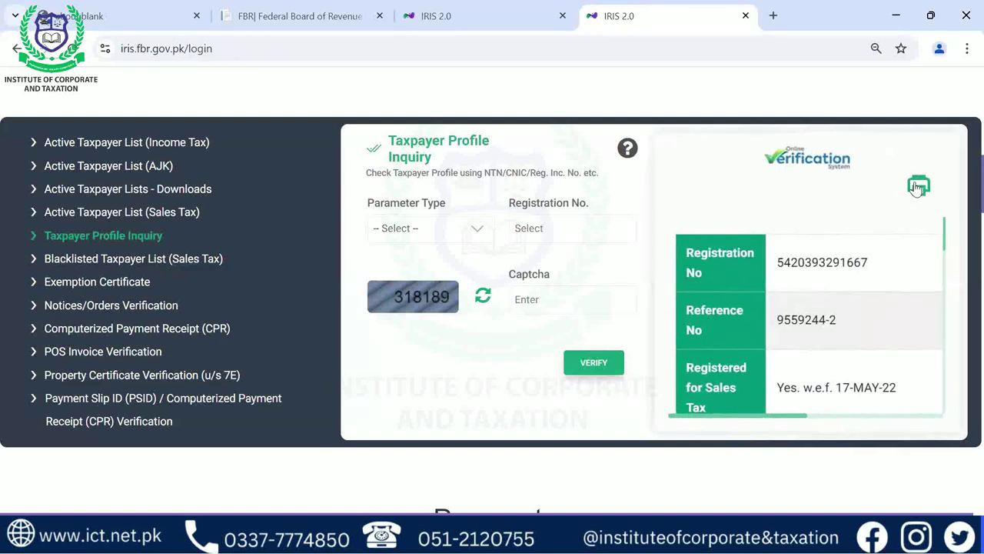
left_click(919, 191)
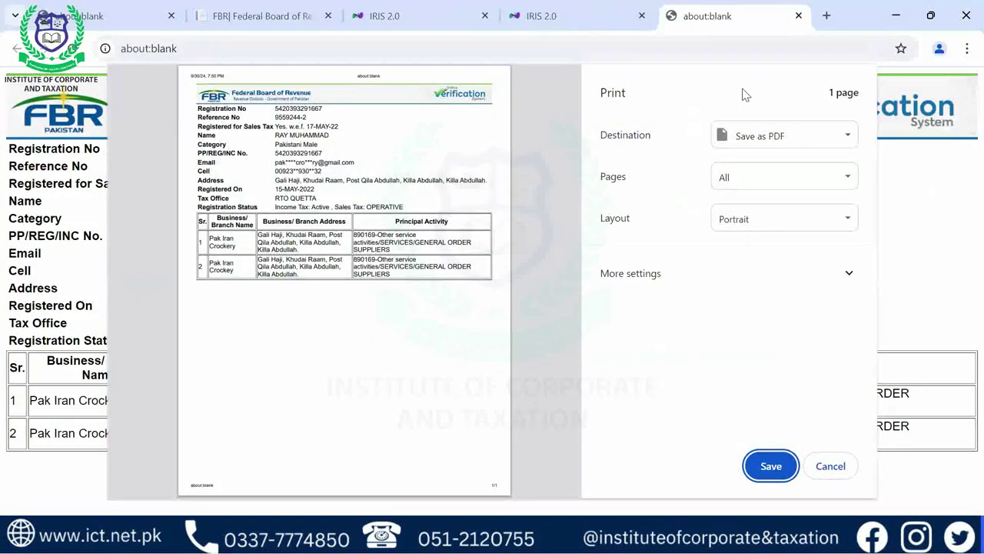
left_click(772, 465)
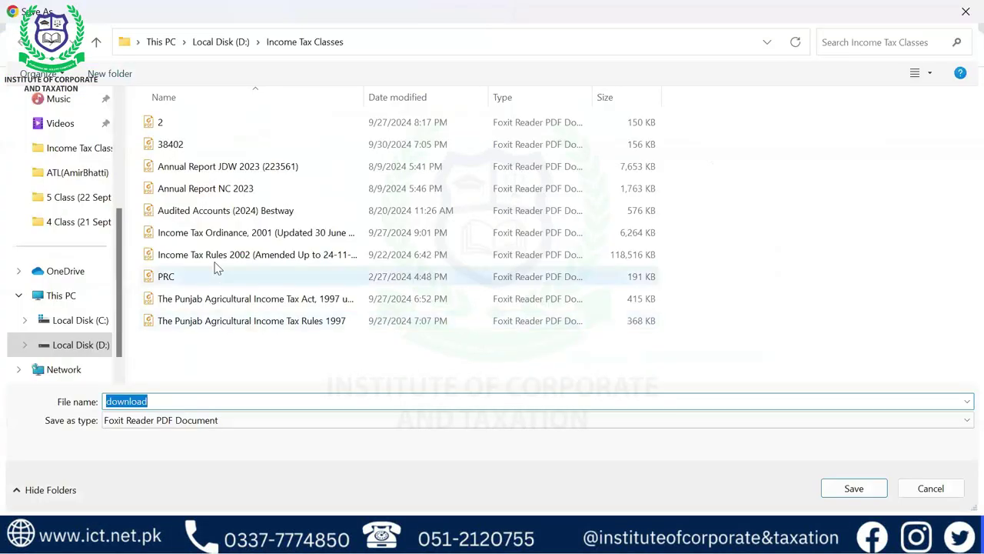